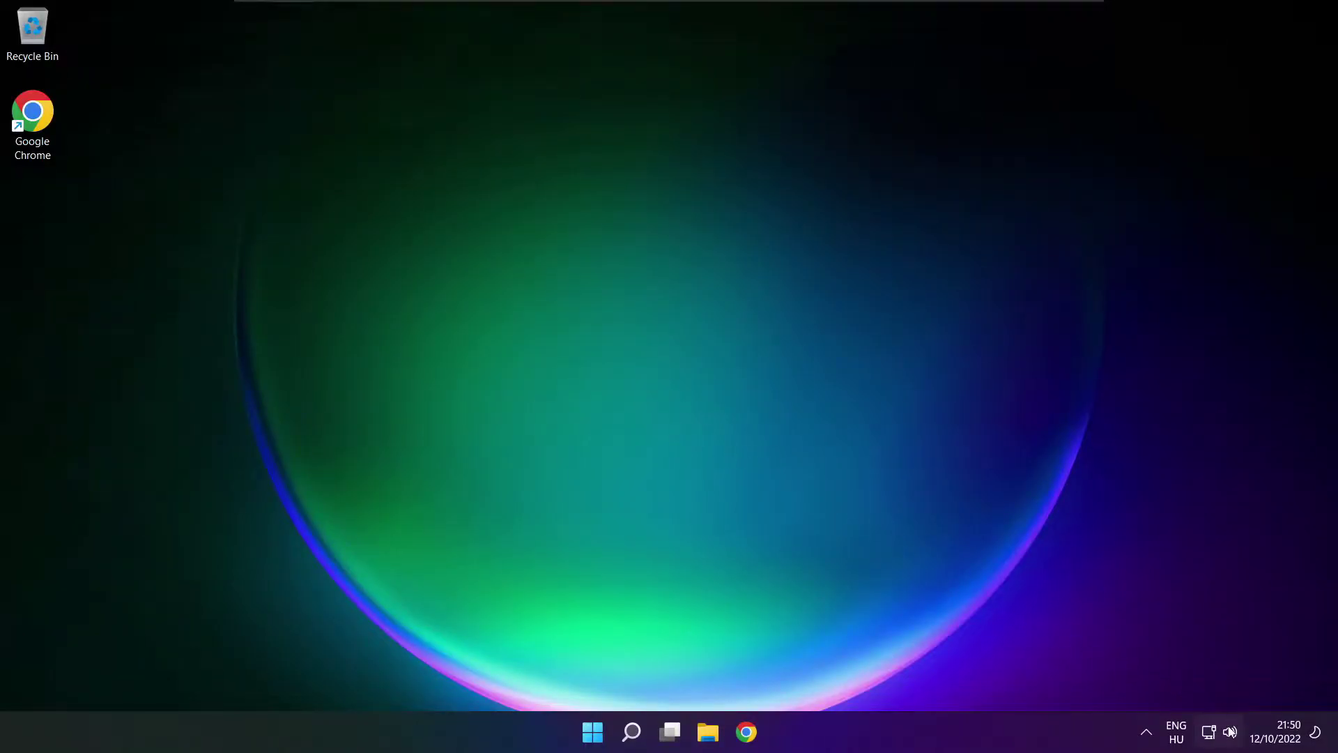
# - Switch sound output from CABLE Input to Speakers (High Definition Audio Device) in quick settings
pyautogui.click(1231, 732)
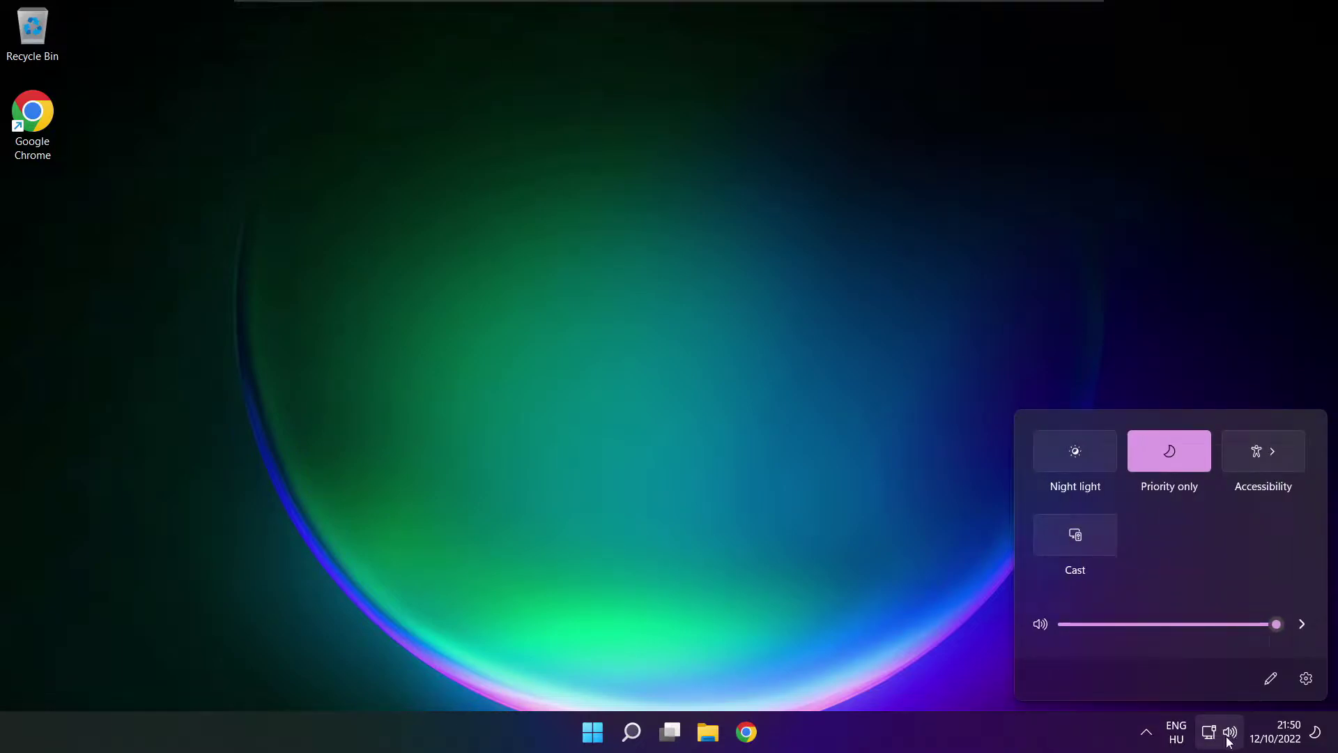
pyautogui.click(1302, 625)
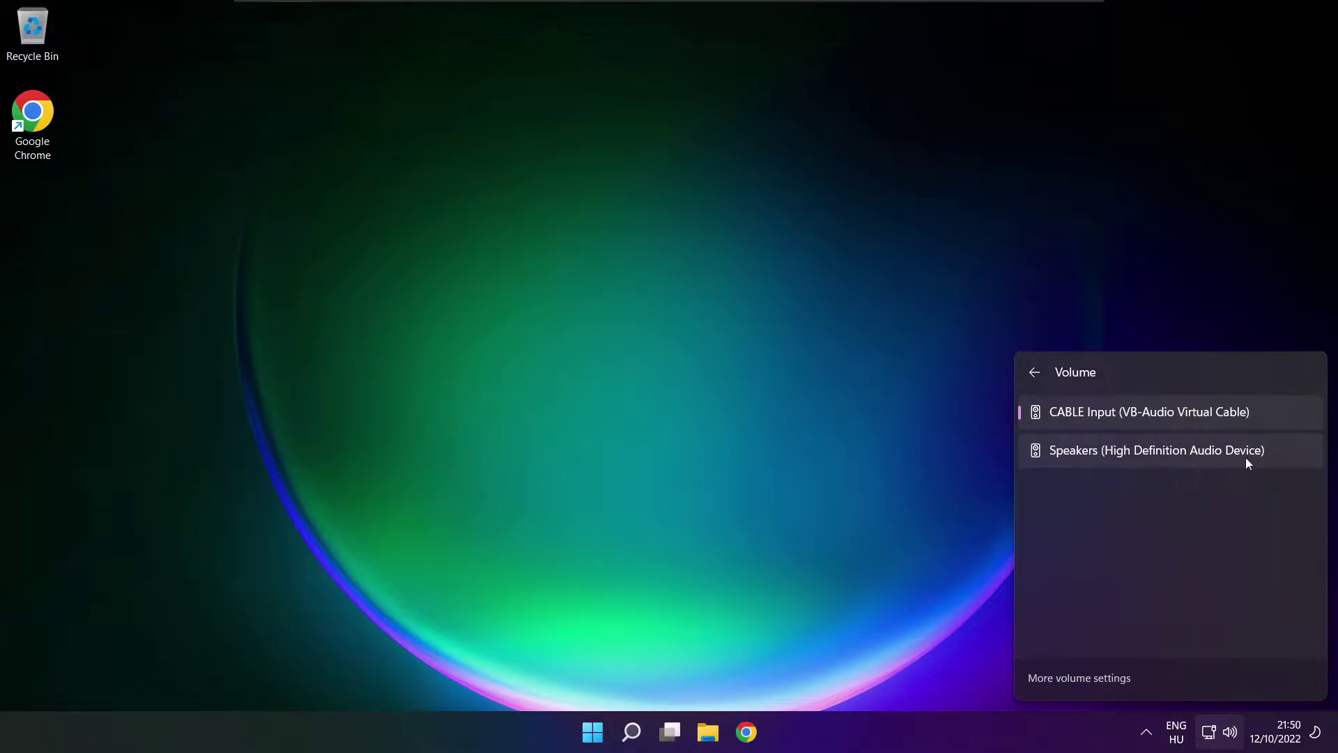
pyautogui.click(1278, 462)
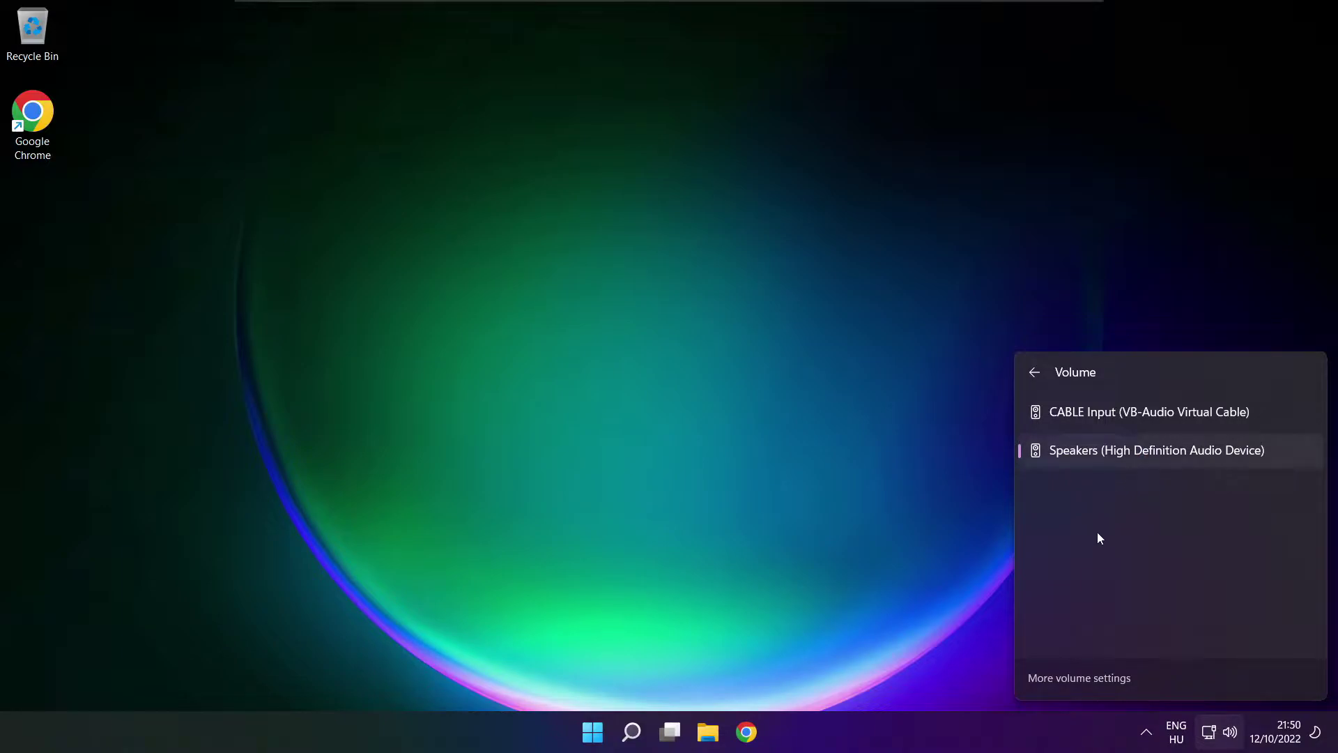
# - Dismiss the output device list and bring up the Start menu's power options to restart
pyautogui.click(708, 407)
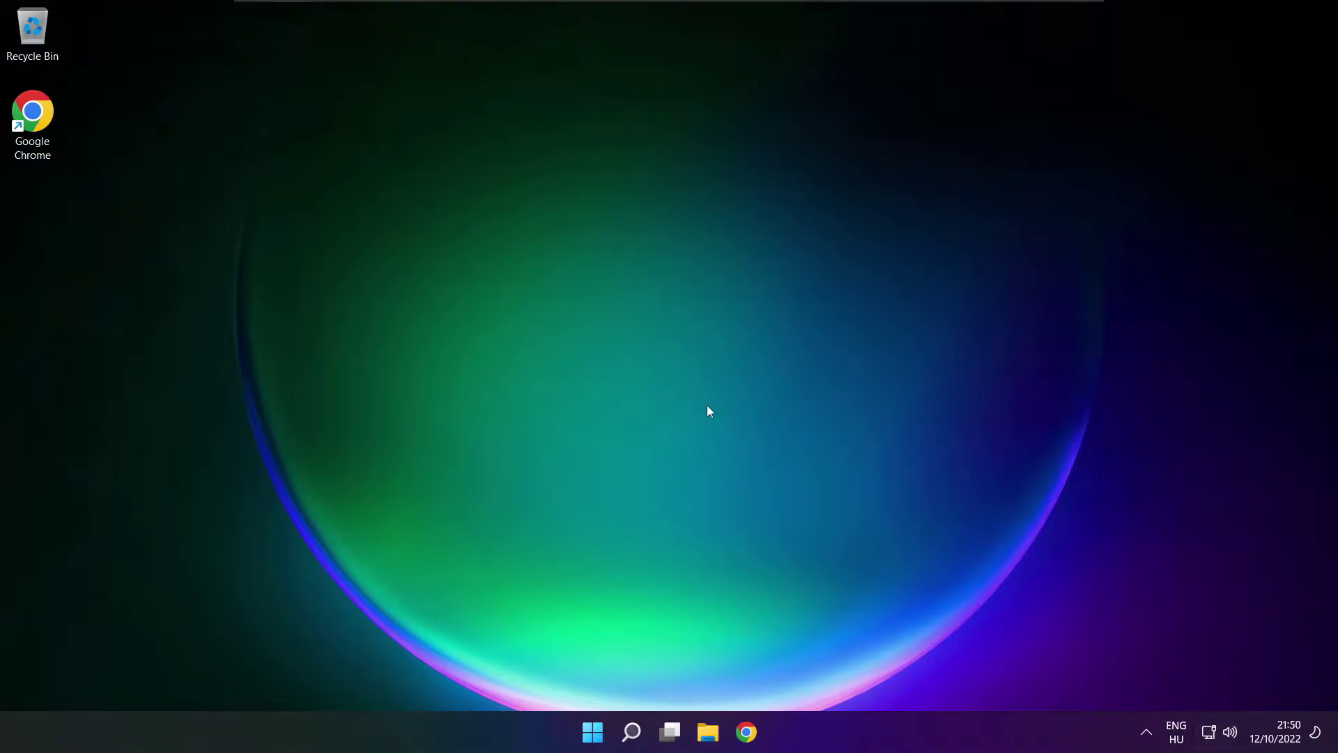
pyautogui.click(592, 732)
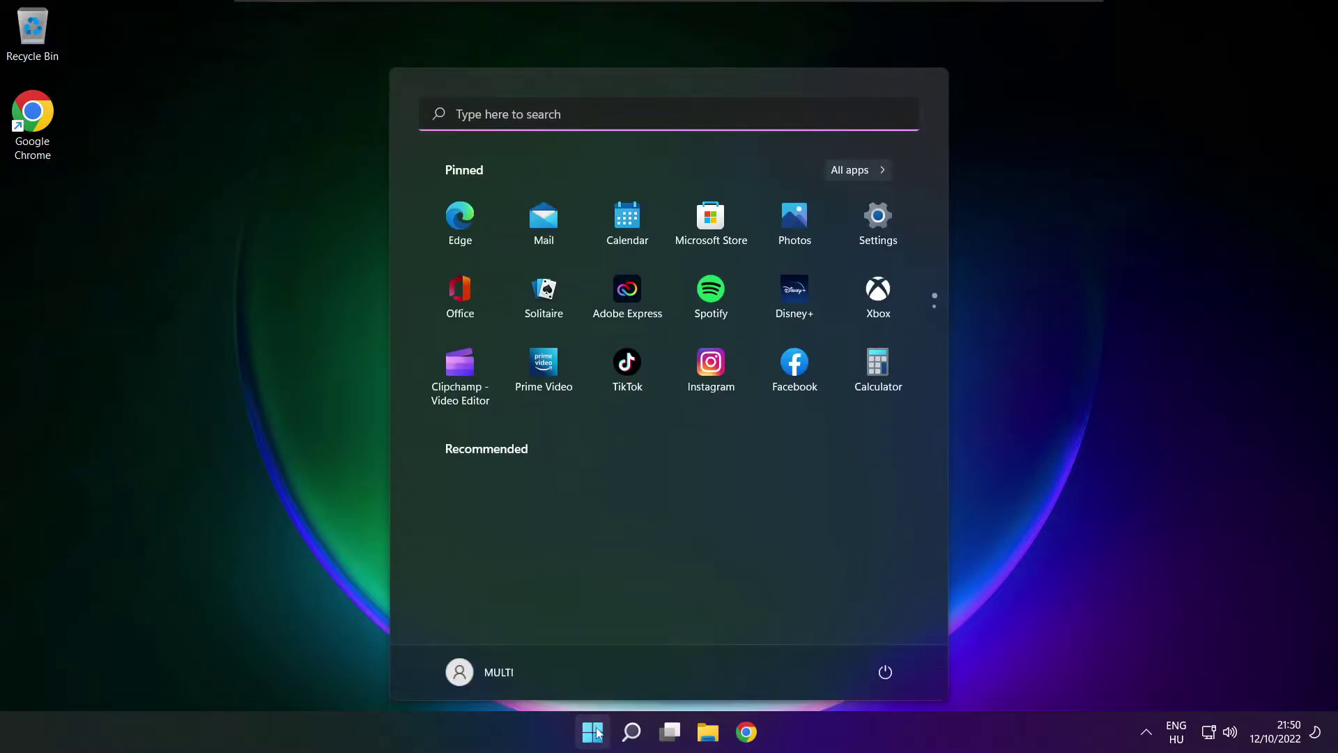
pyautogui.click(886, 671)
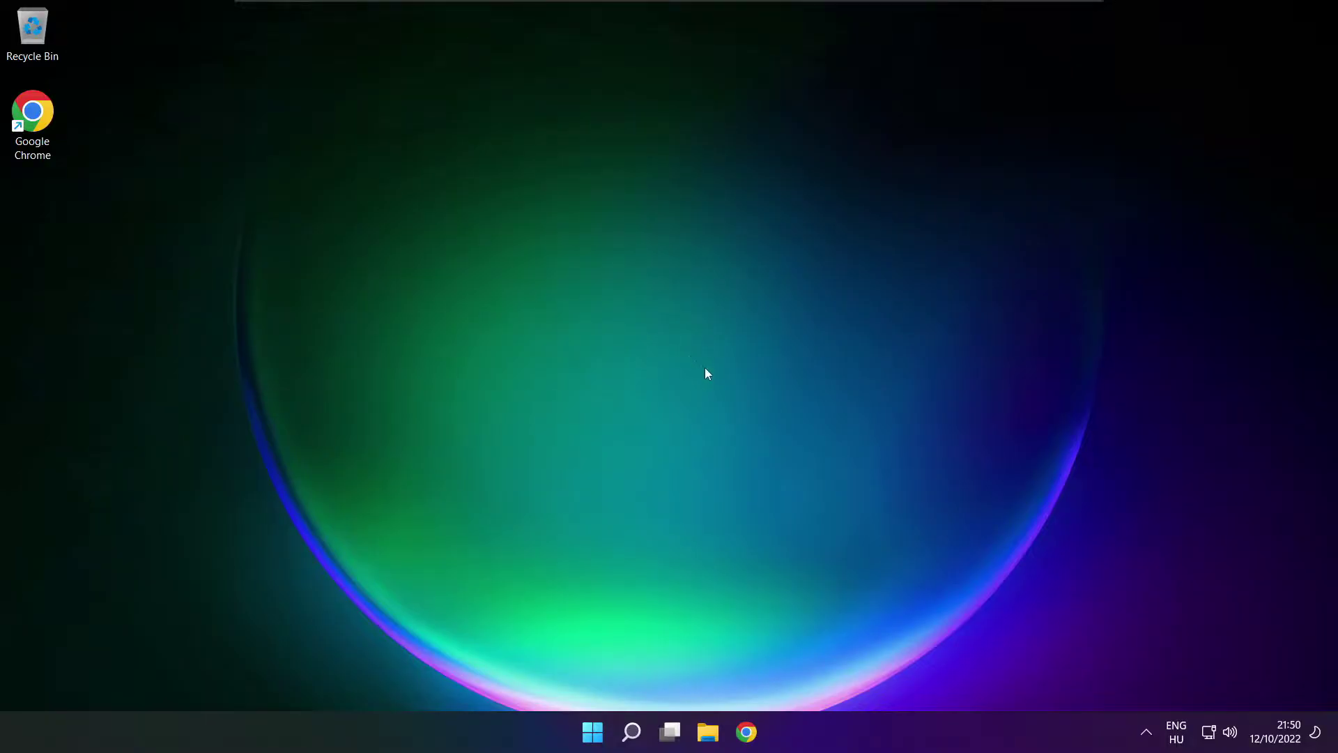
# - Go to Settings > System > Sound through More volume settings in the output device list
pyautogui.click(1230, 732)
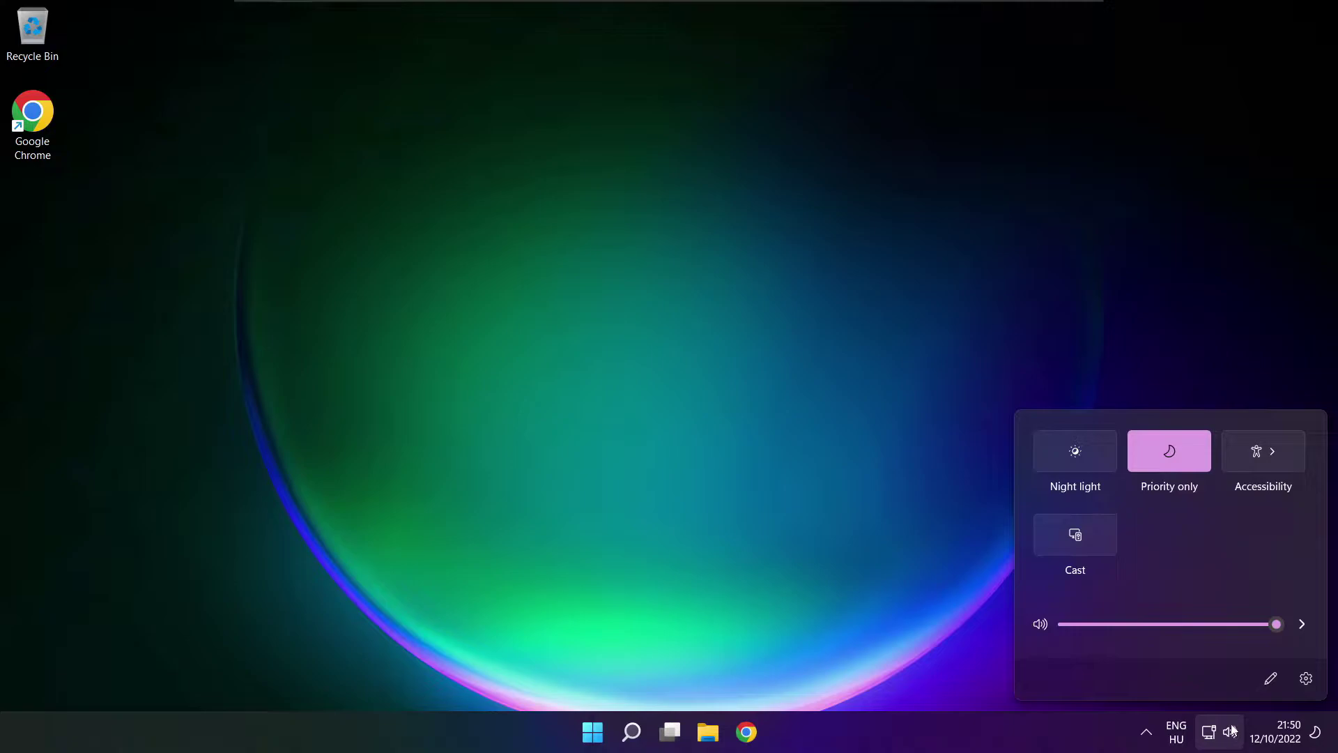
pyautogui.click(1304, 626)
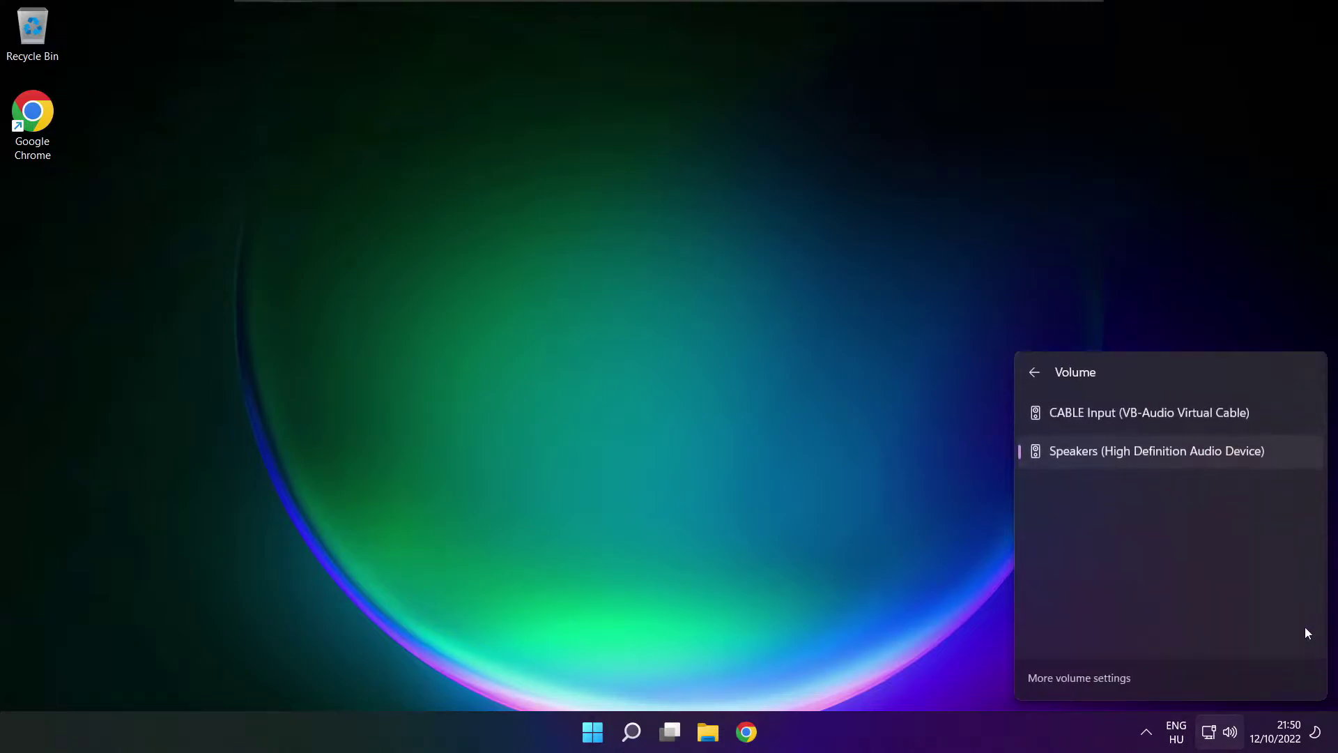
pyautogui.click(1083, 679)
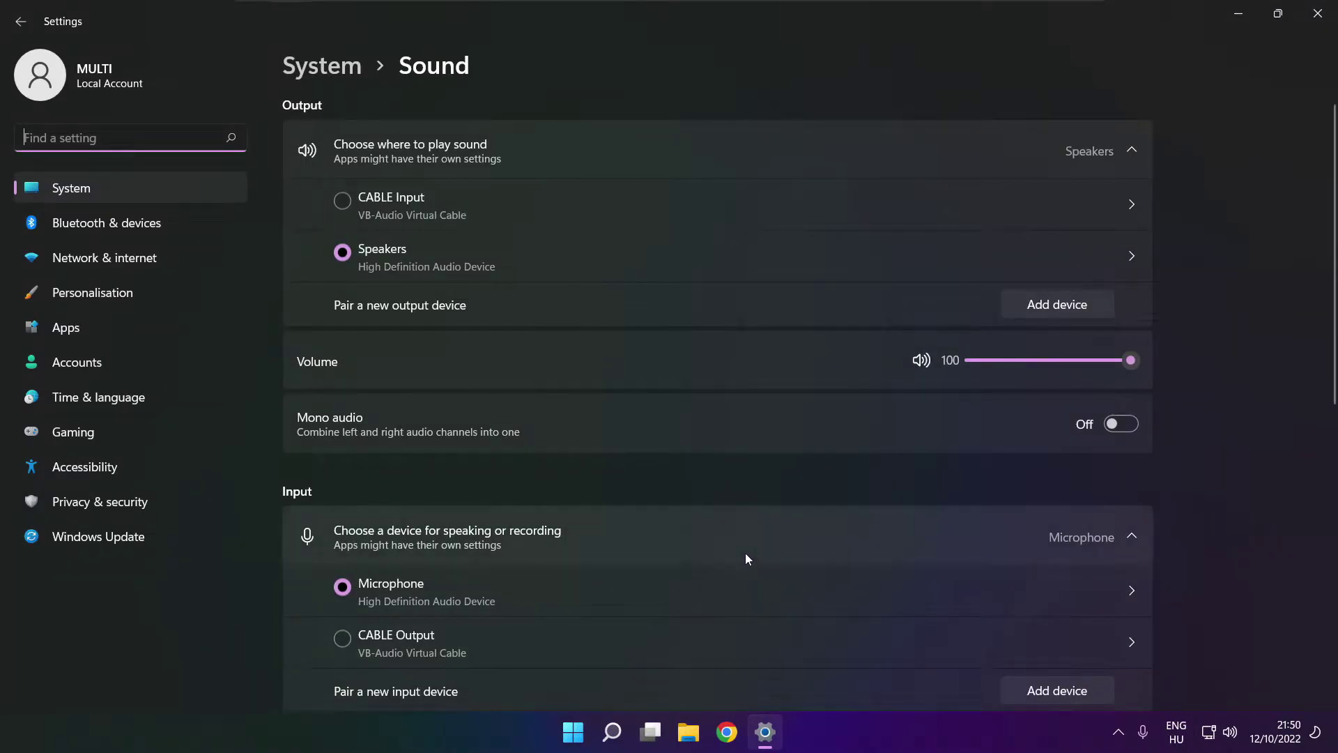
# - Keep Speakers as the output at volume 100 and scroll down to the Advanced section
pyautogui.click(358, 253)
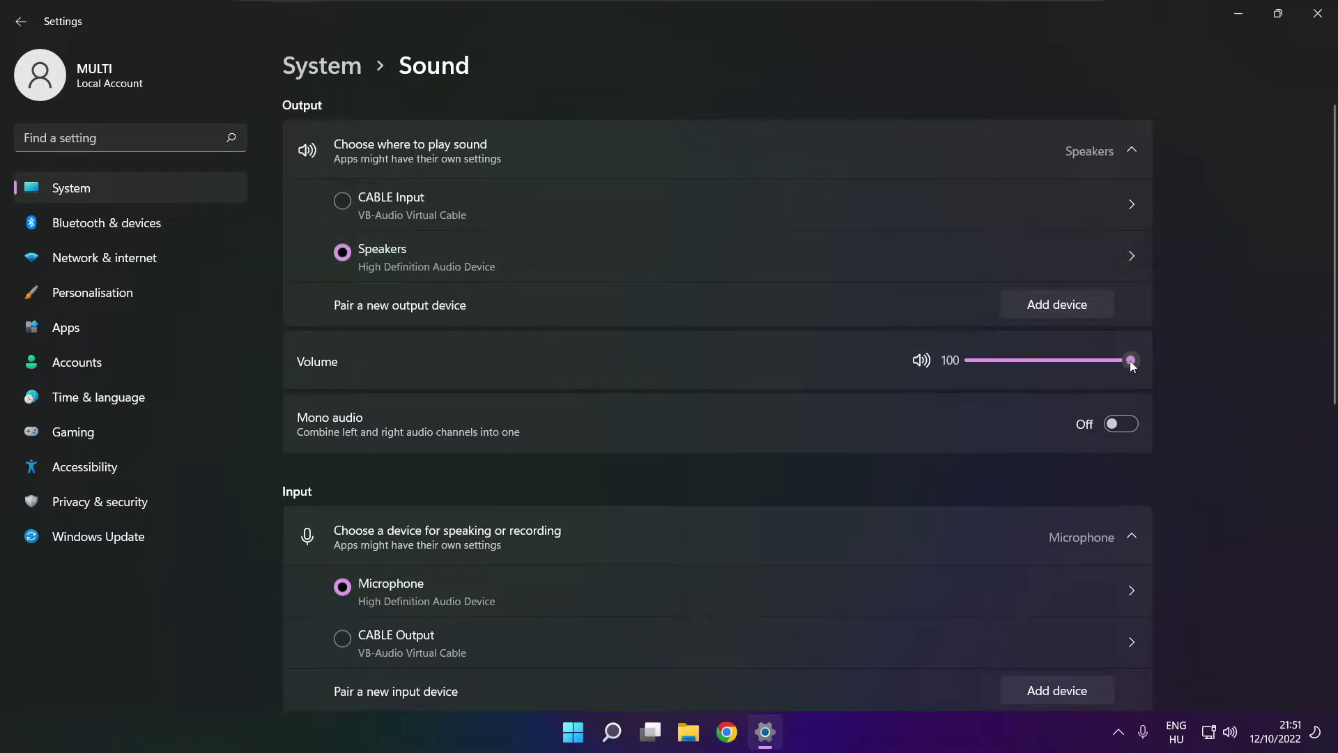
pyautogui.moveTo(1130, 361)
pyautogui.mouseDown()
pyautogui.moveTo(1033, 359)
pyautogui.moveTo(1151, 361)
pyautogui.mouseUp()
pyautogui.moveTo(1331, 355); pyautogui.dragTo(1329, 584)
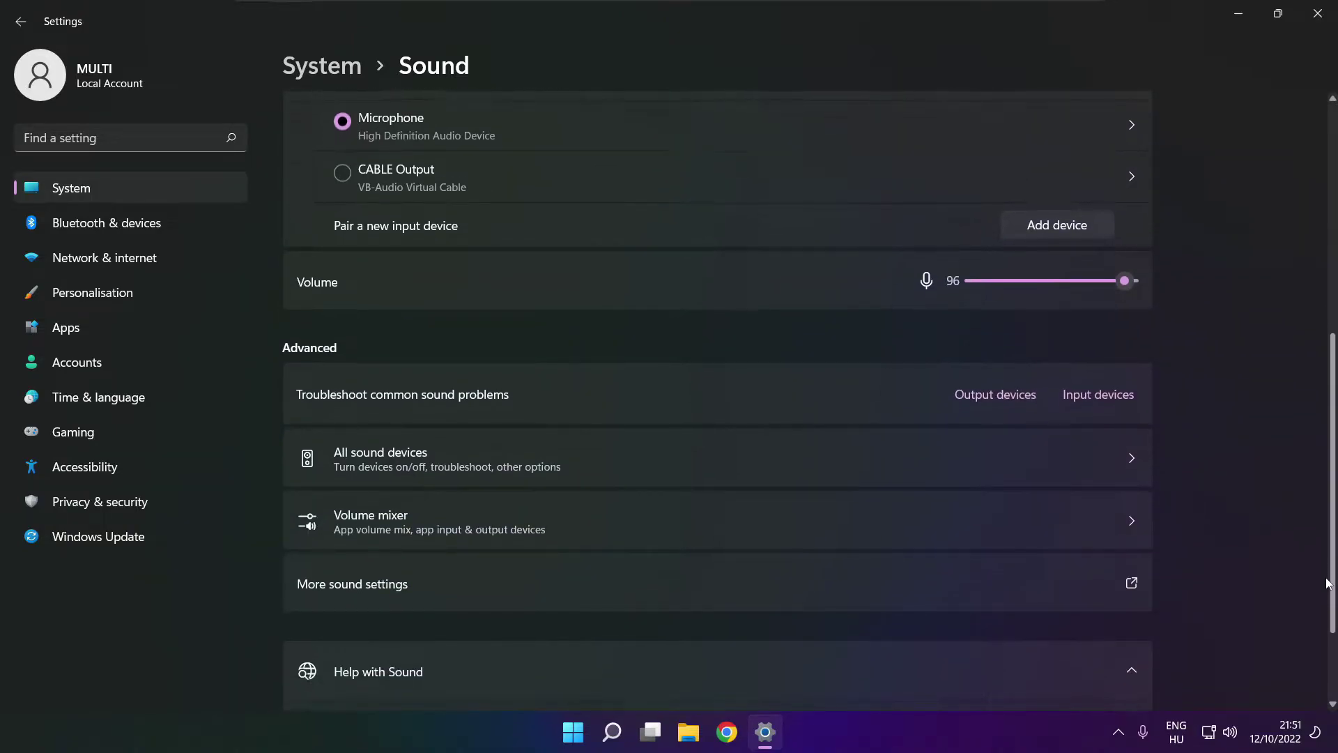
# - In More sound settings, disable CABLE Input on the Playback tab and select Speakers
pyautogui.click(552, 593)
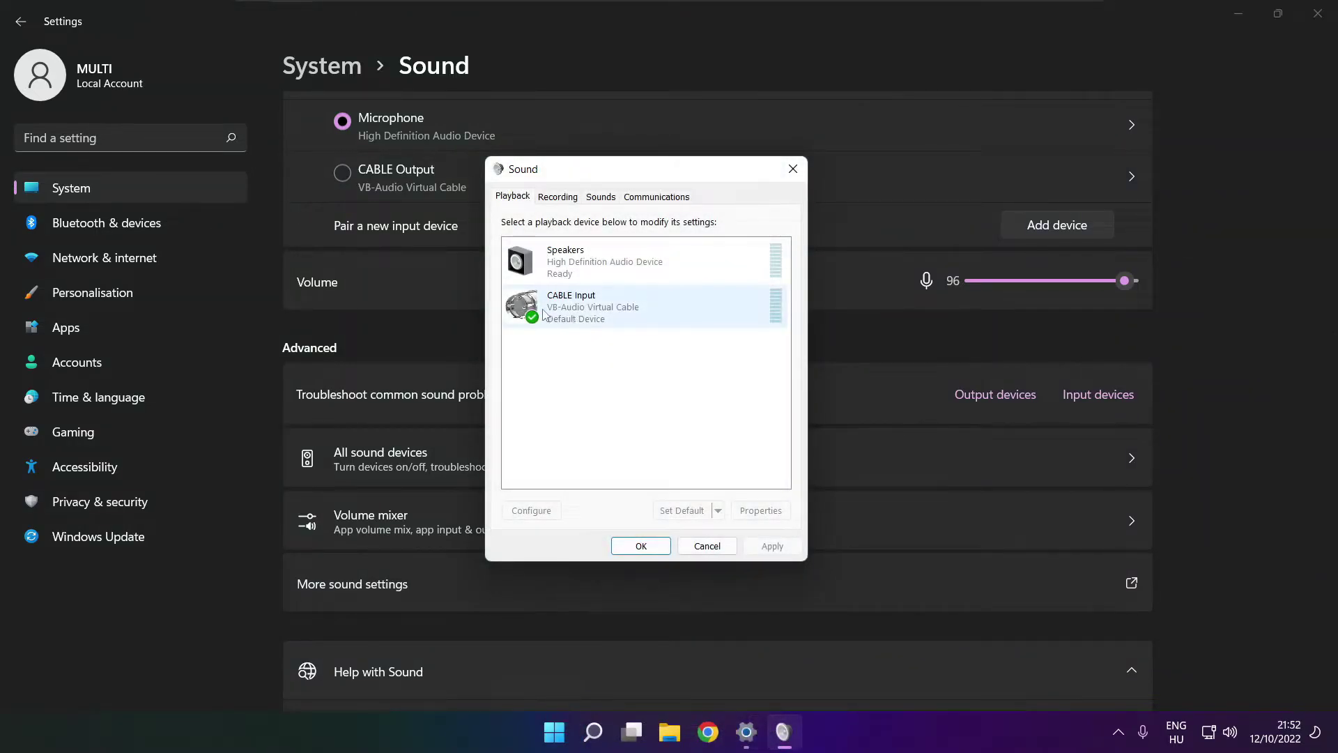
pyautogui.click(680, 320)
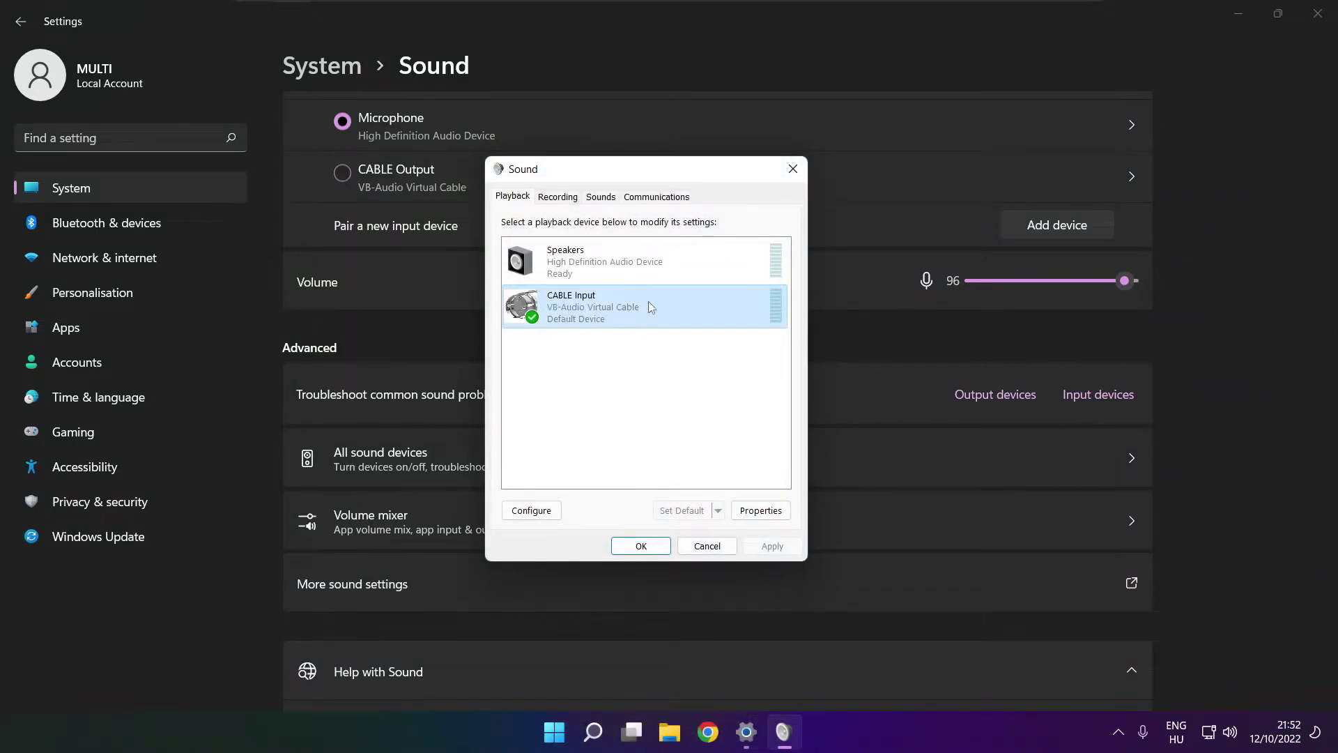
pyautogui.rightClick(707, 305)
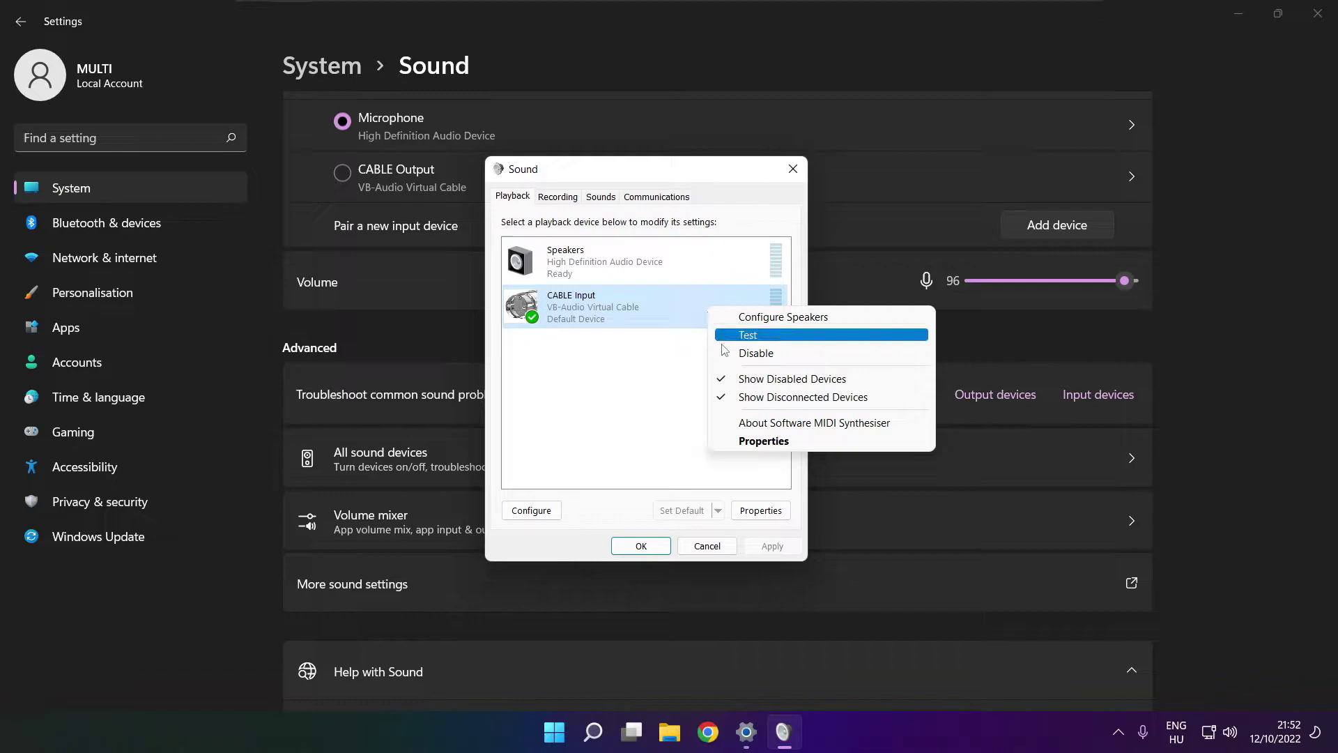
pyautogui.click(777, 358)
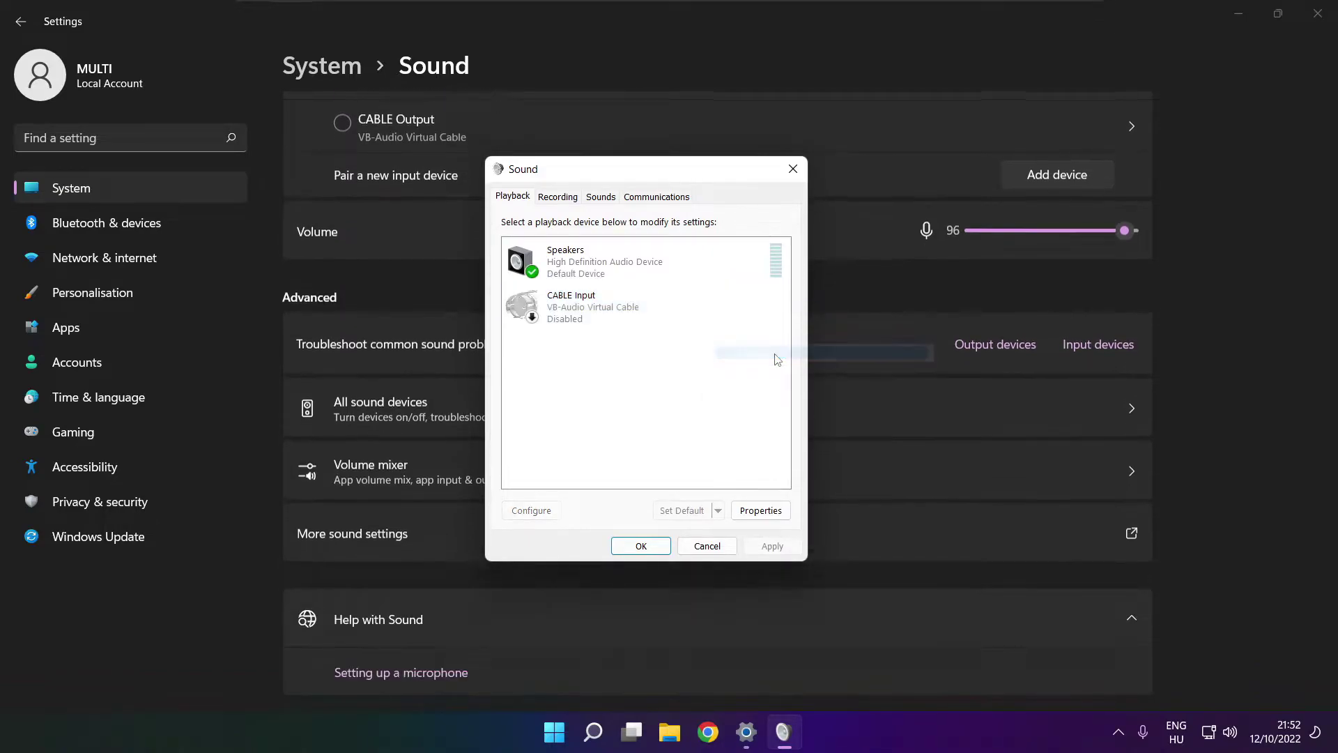
pyautogui.click(627, 280)
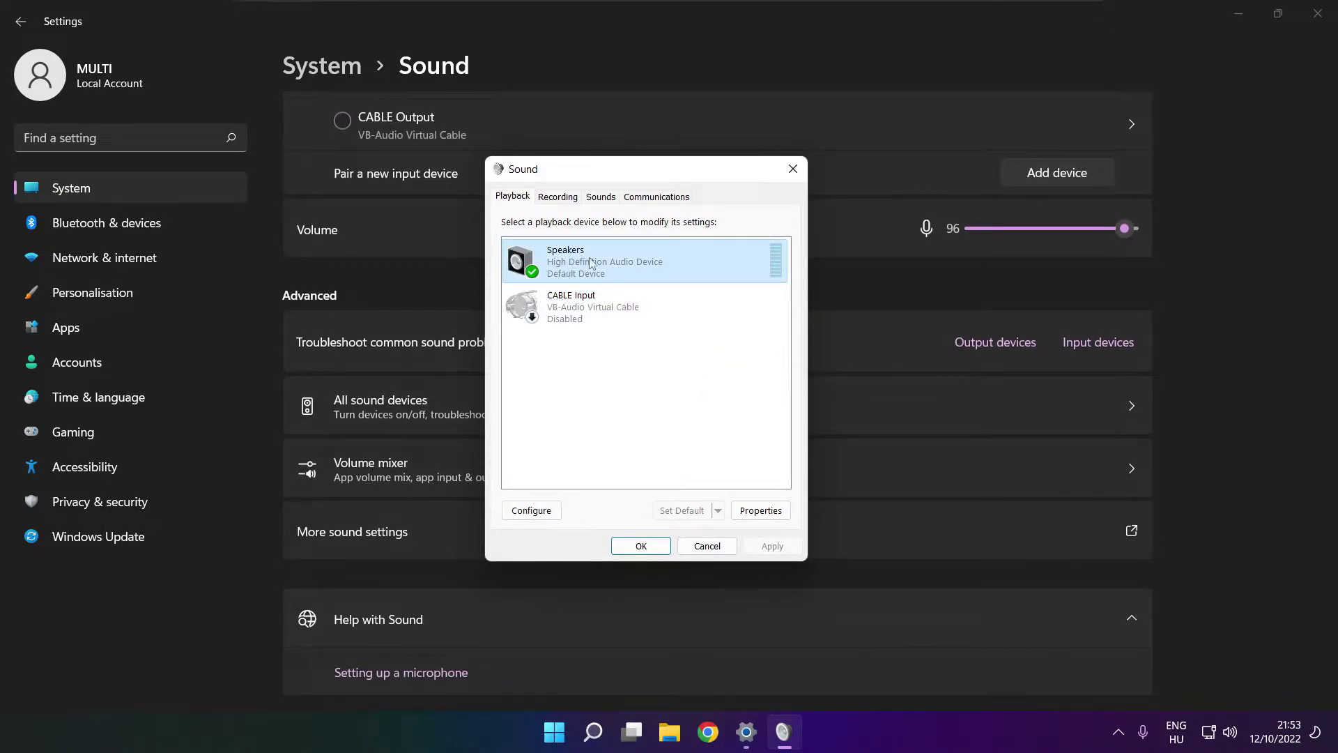
# - Configure Speakers as 7.1 Surround, keeping all optional centre, subwoofer, side and rear speakers
pyautogui.rightClick(648, 268)
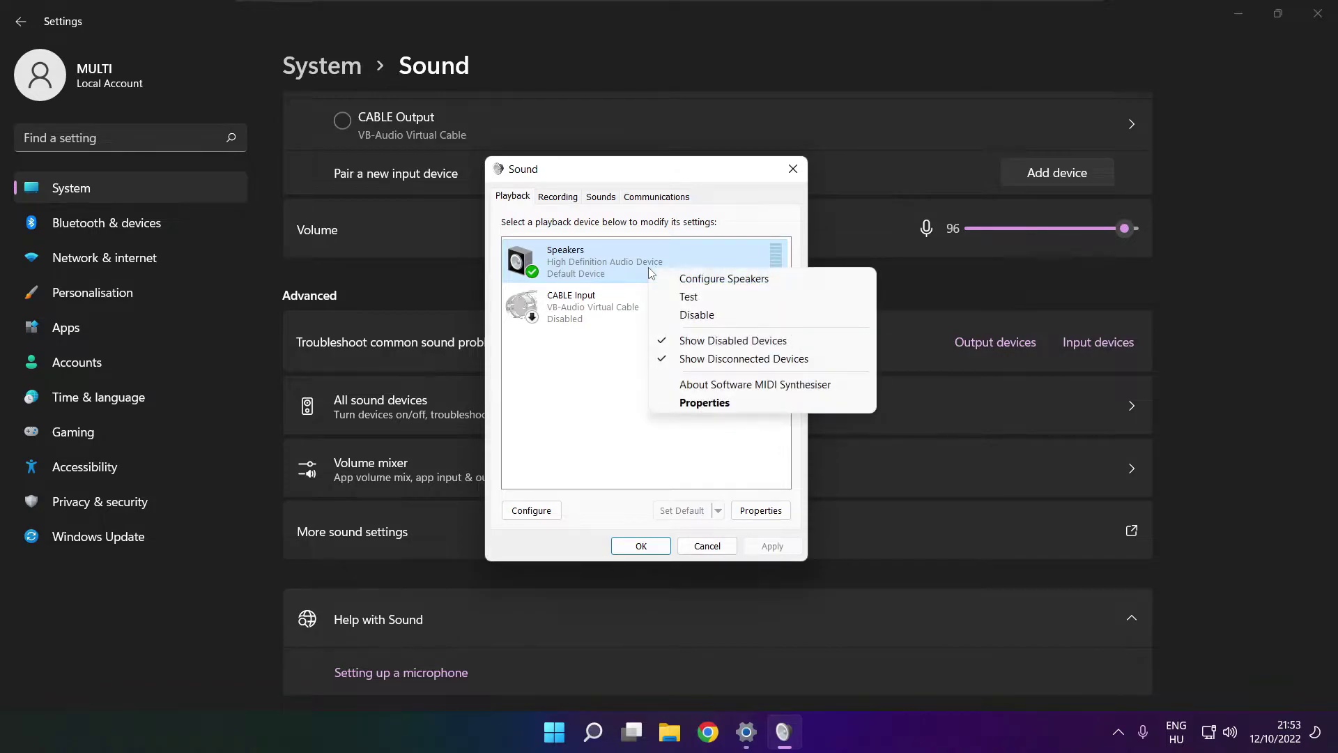
pyautogui.click(740, 281)
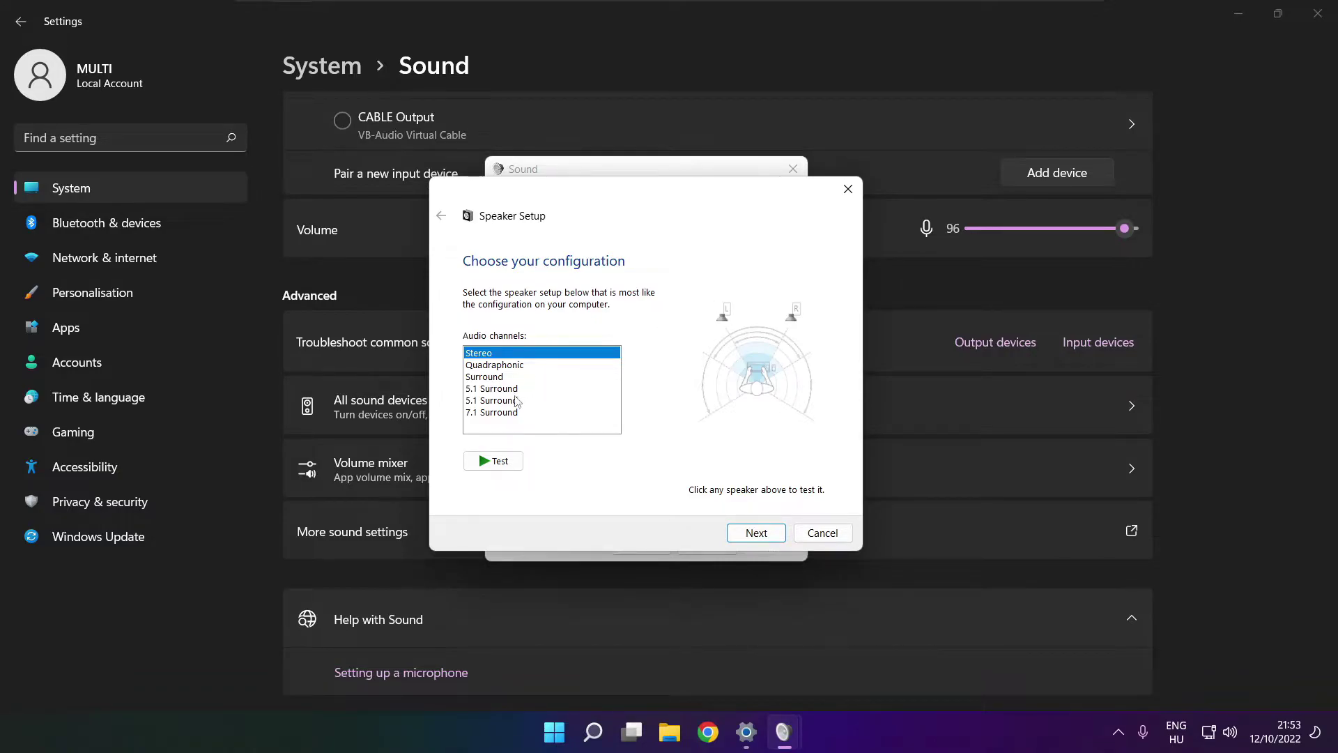
pyautogui.click(497, 413)
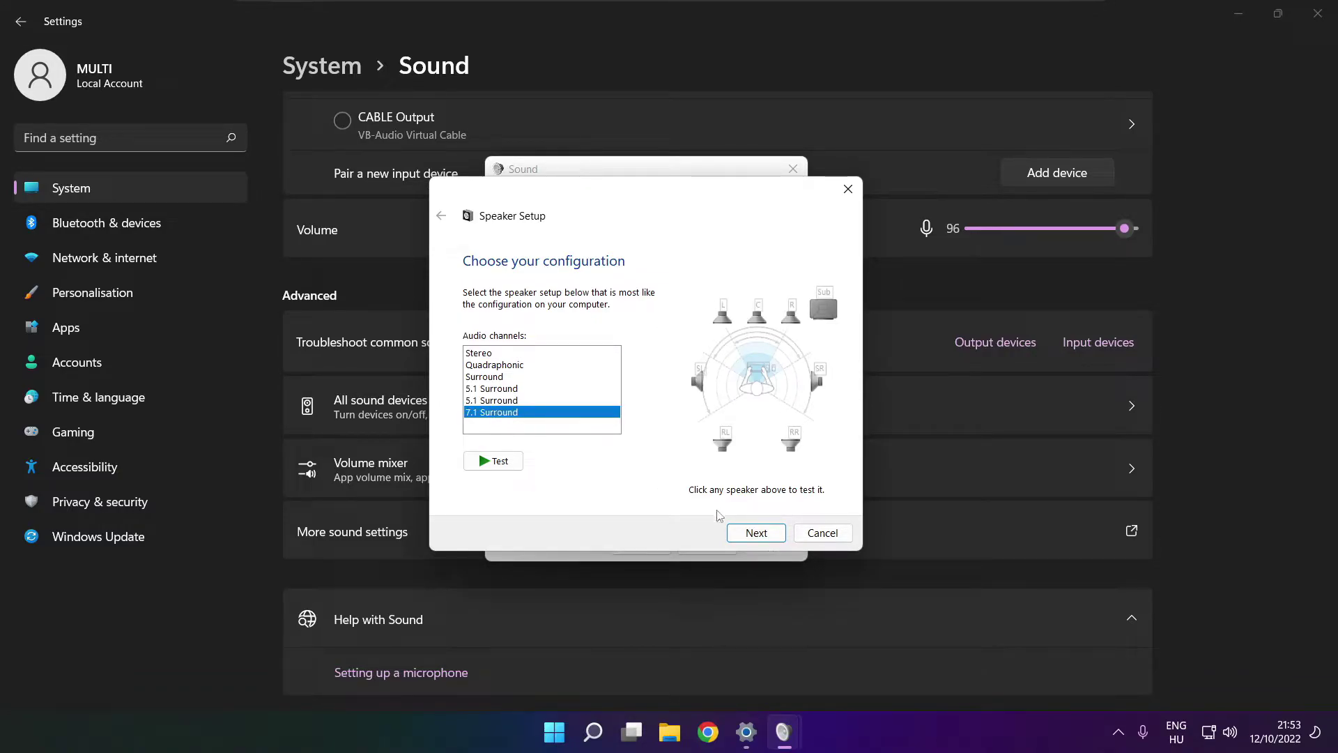
pyautogui.click(756, 533)
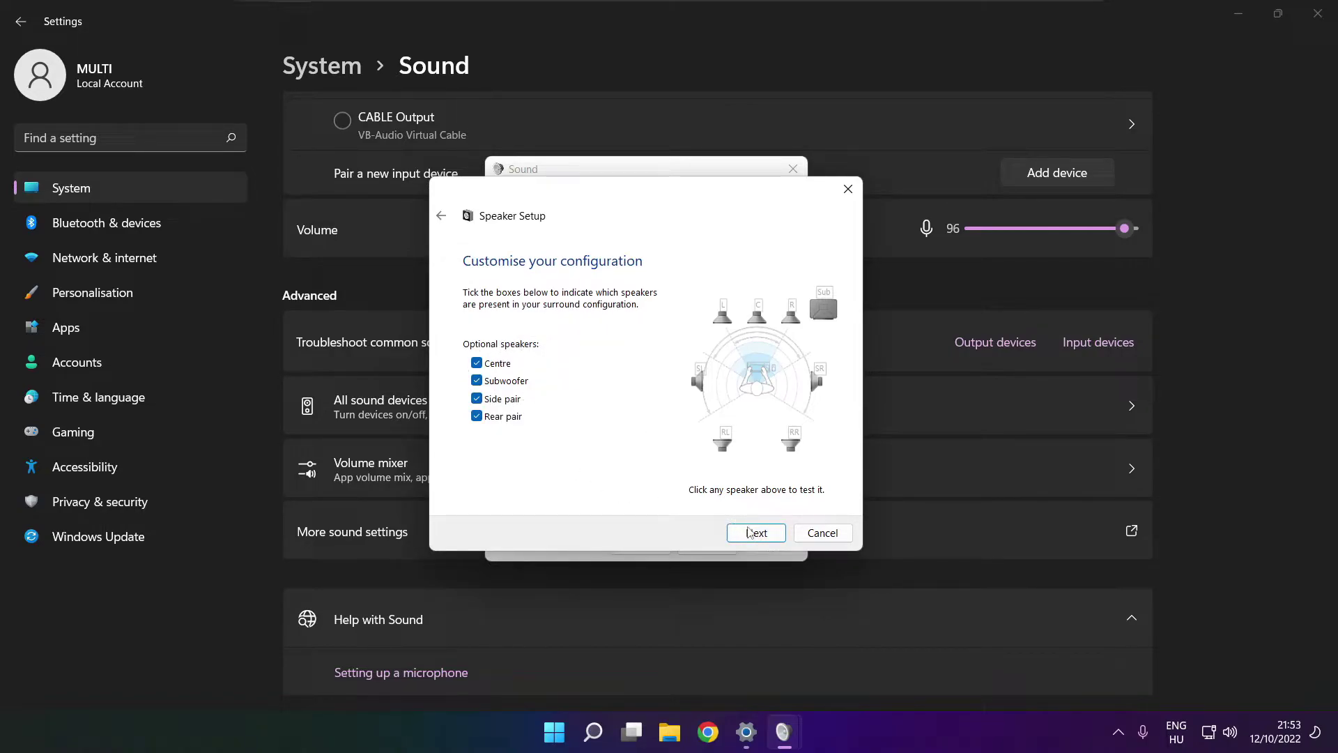
pyautogui.click(750, 533)
pyautogui.click(752, 534)
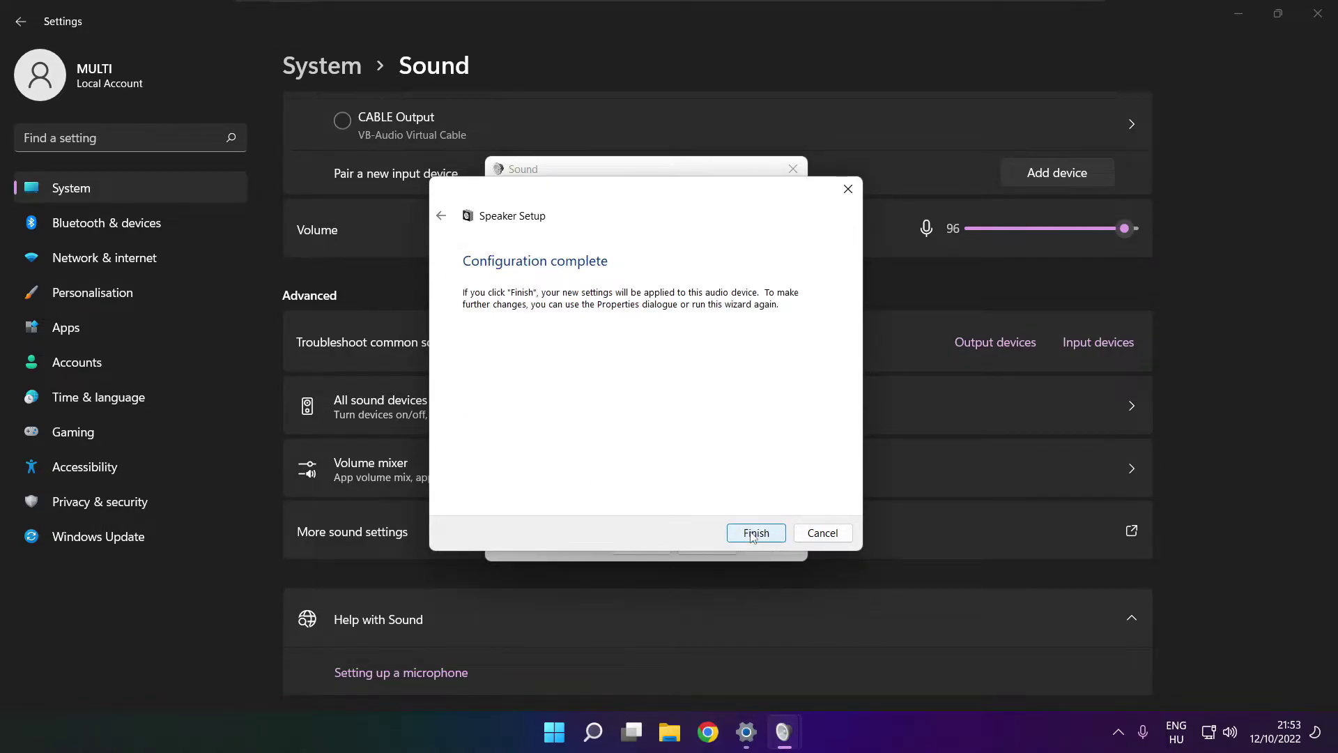
pyautogui.click(754, 533)
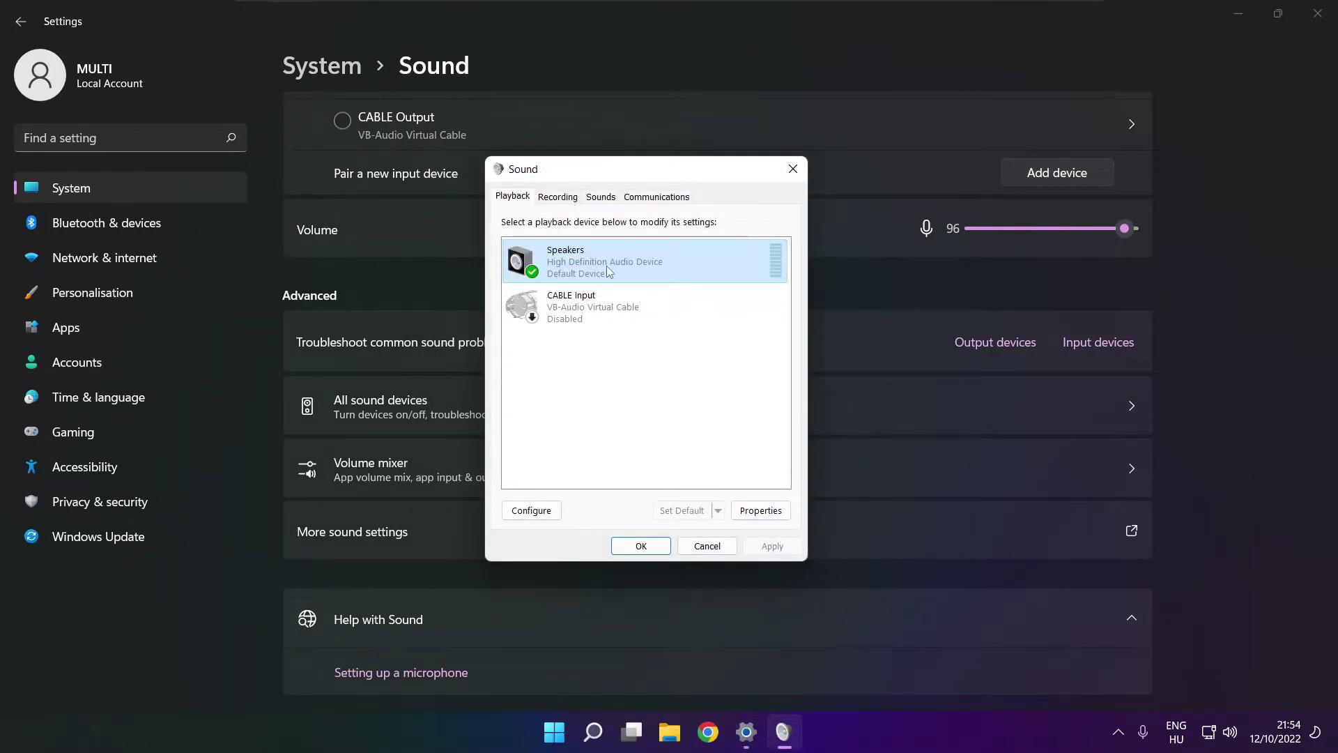
# - Enable Disable all enhancements in the Speakers Properties and apply the change
pyautogui.click(760, 510)
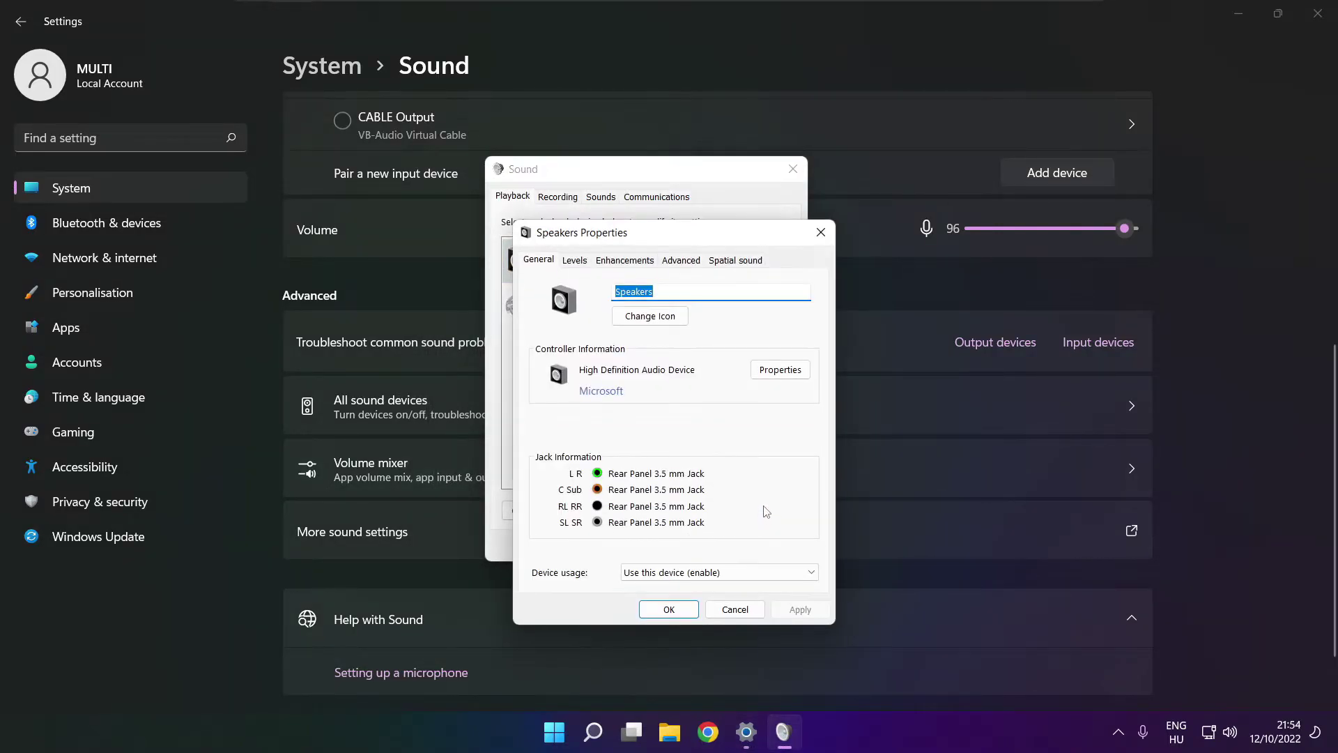
pyautogui.moveTo(625, 237); pyautogui.dragTo(598, 194)
pyautogui.click(548, 218)
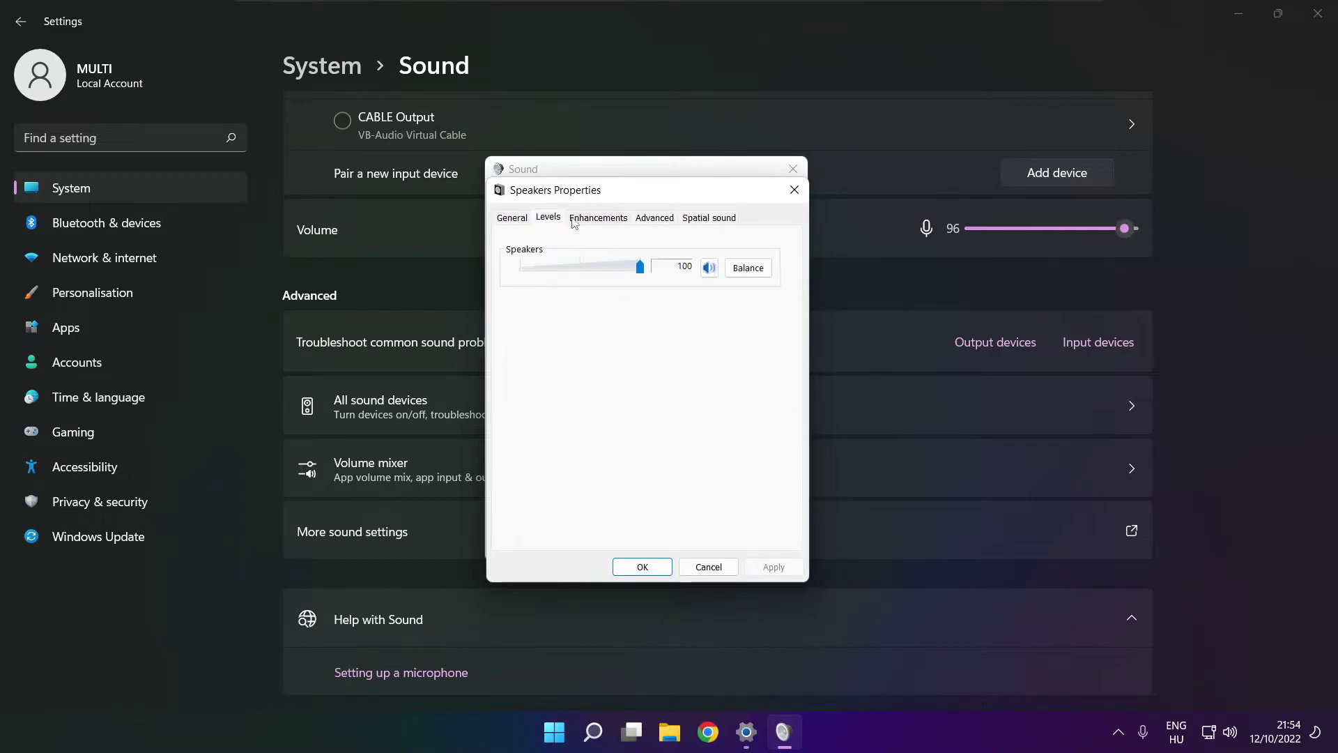
pyautogui.click(589, 219)
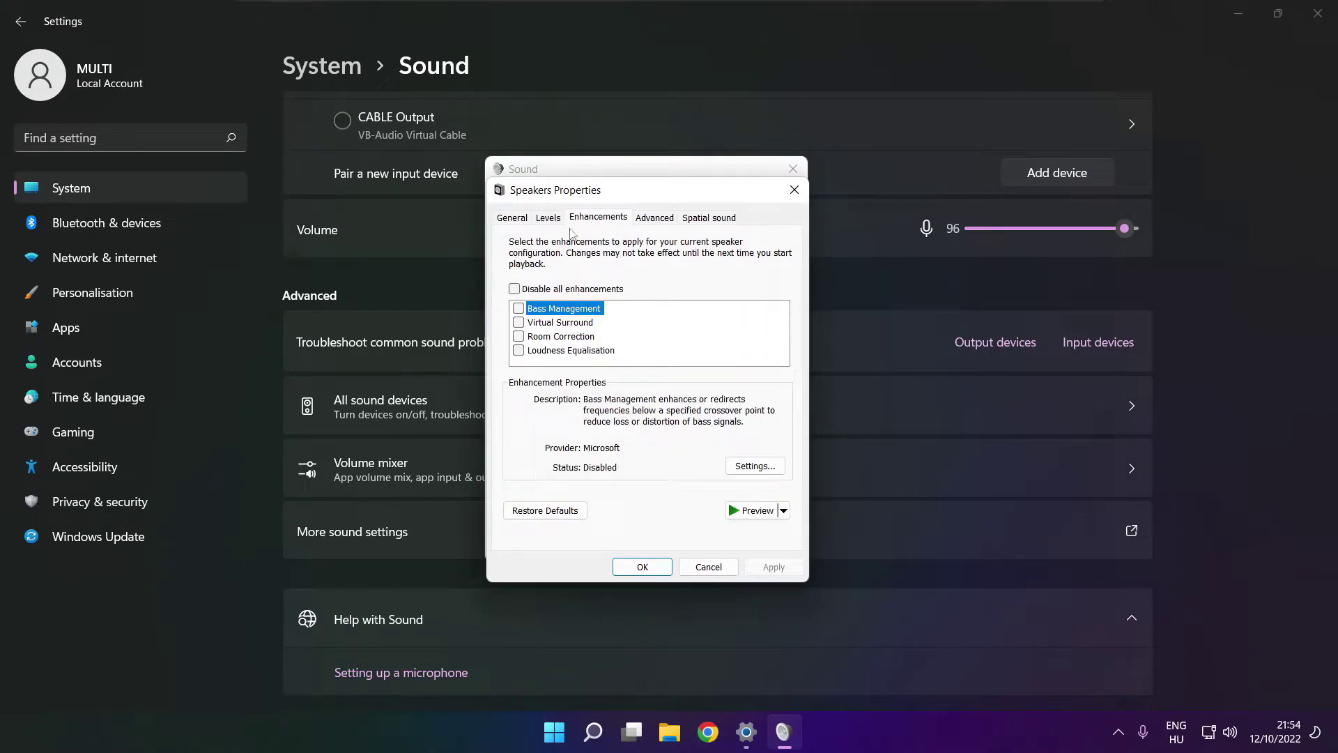
pyautogui.click(514, 289)
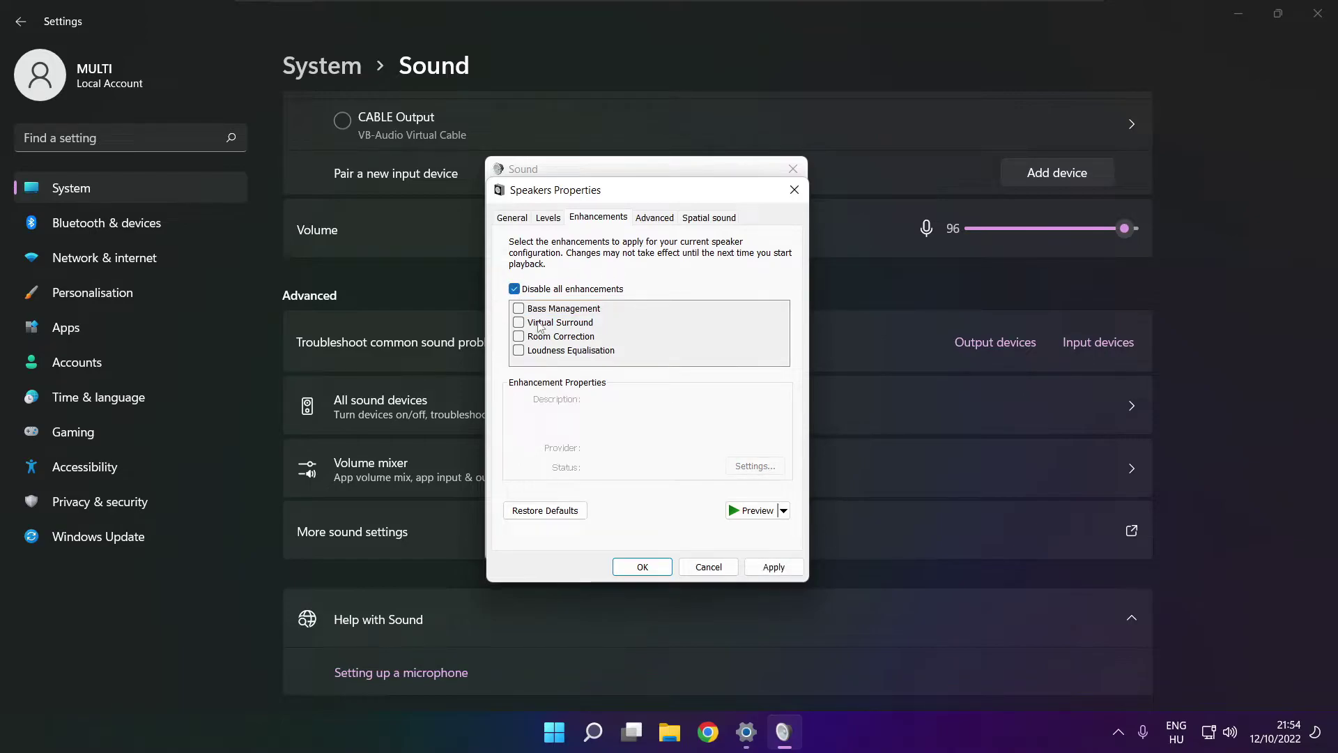
pyautogui.click(792, 572)
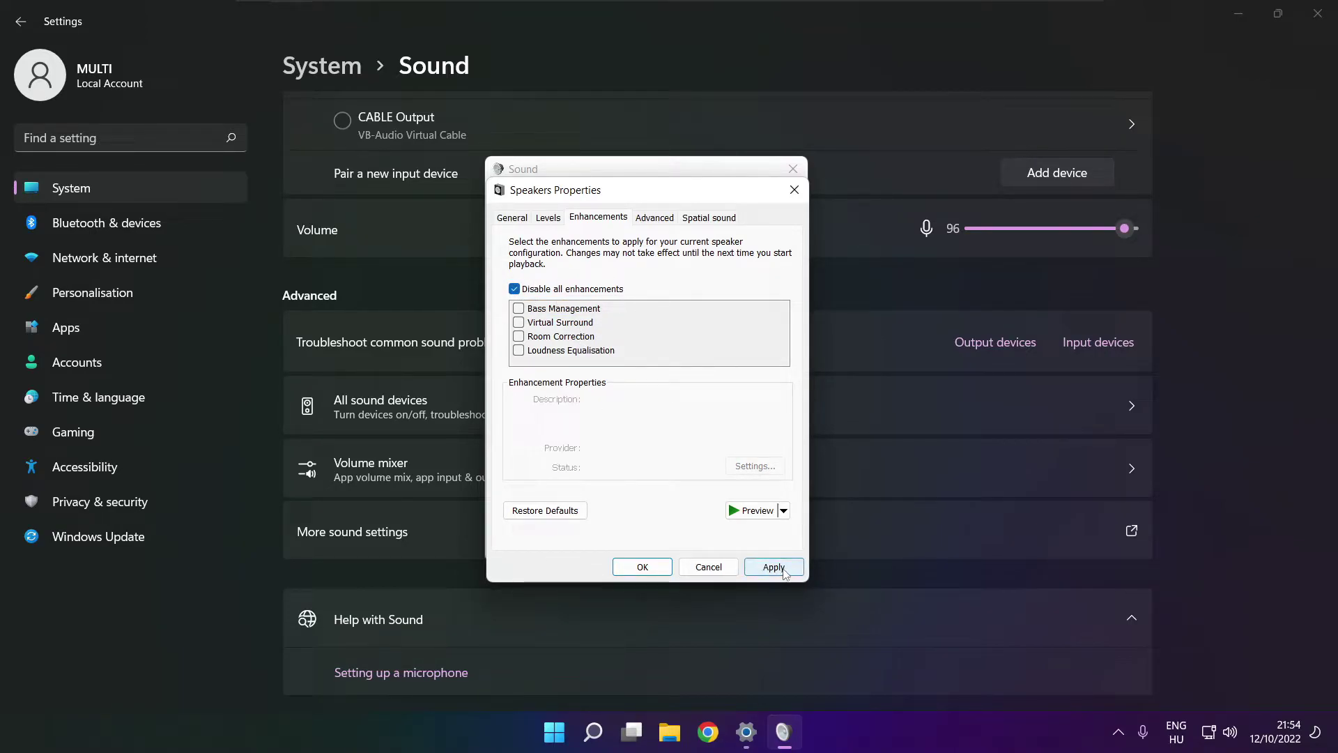
# - Keep the Speakers default format at 16 bit, 48000 Hz (DVD Quality) and close the properties with OK
pyautogui.click(652, 218)
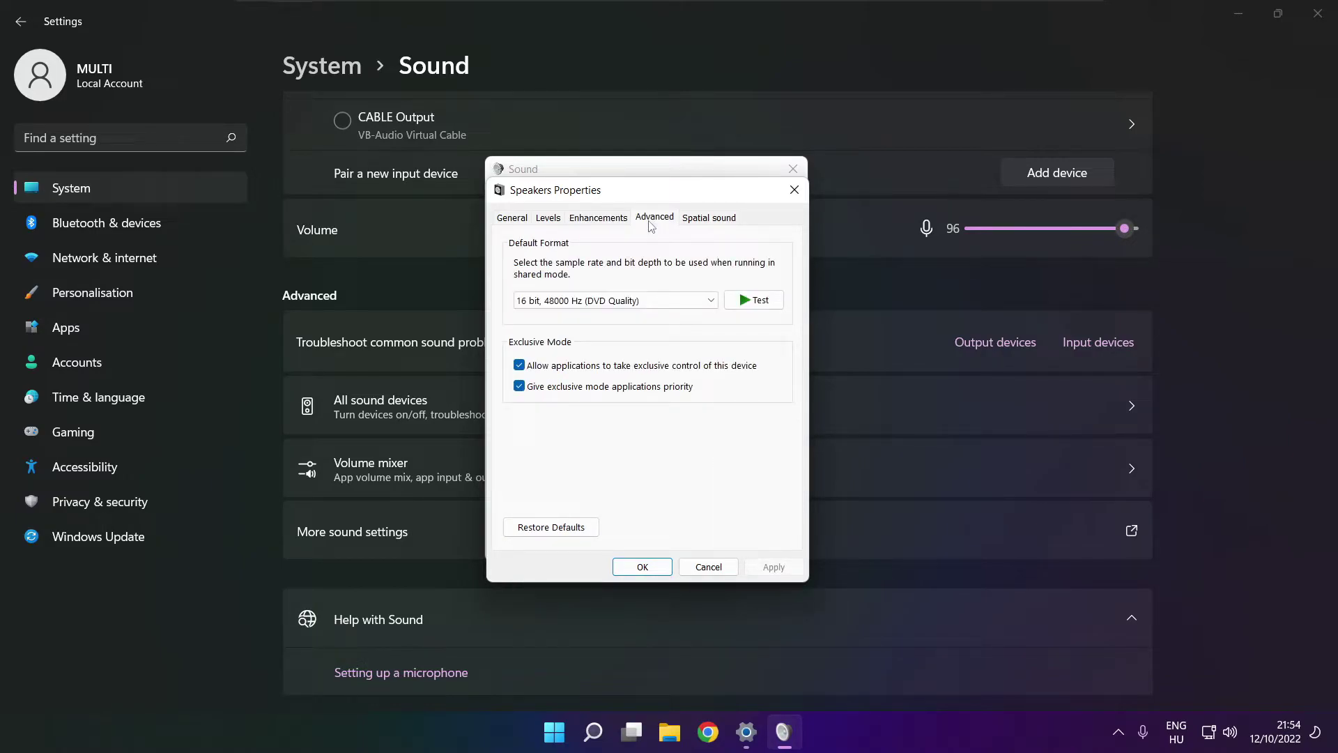
pyautogui.click(709, 303)
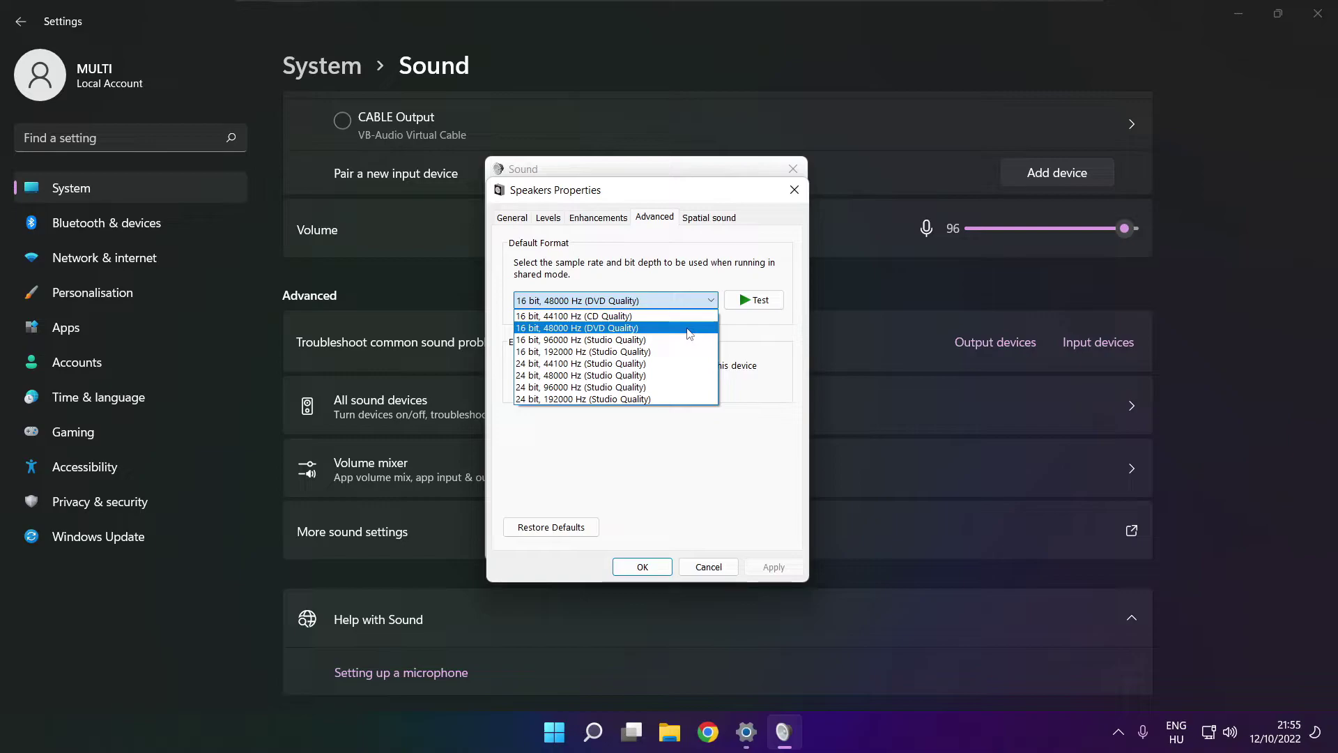
pyautogui.click(689, 328)
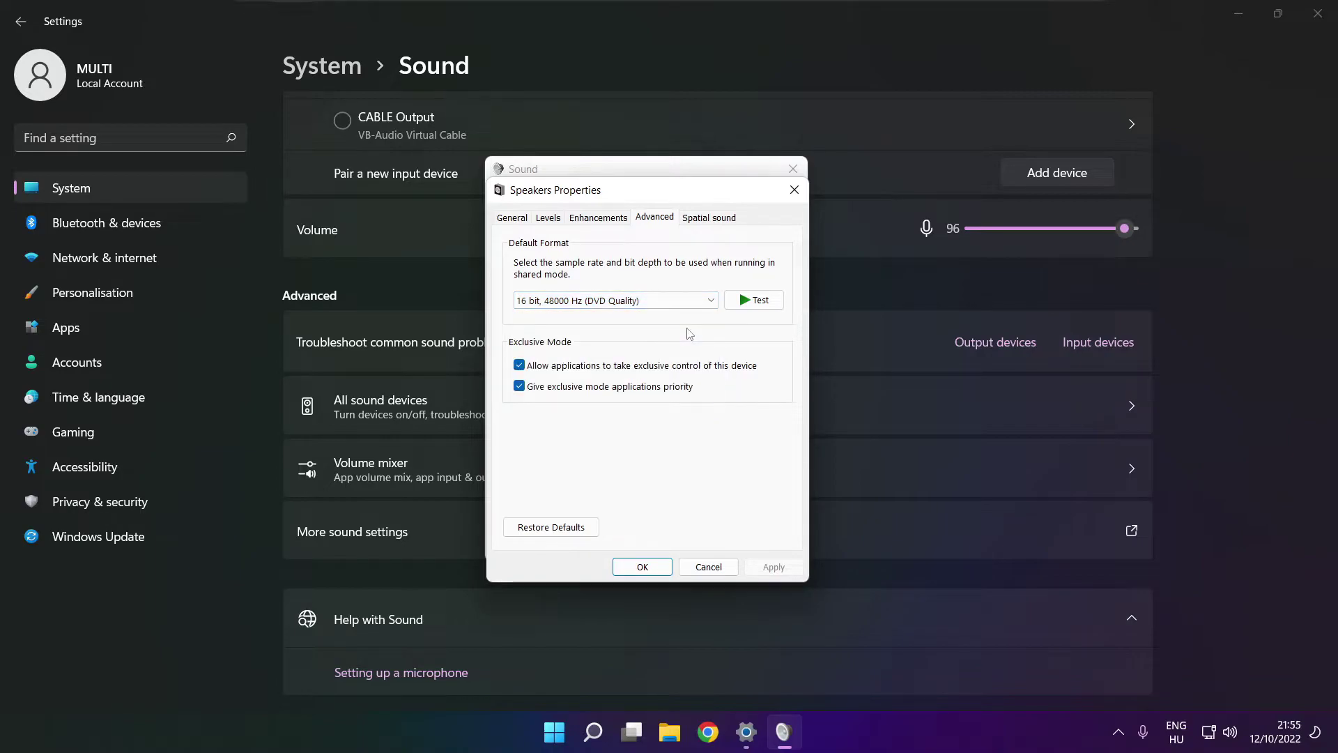
pyautogui.click(643, 566)
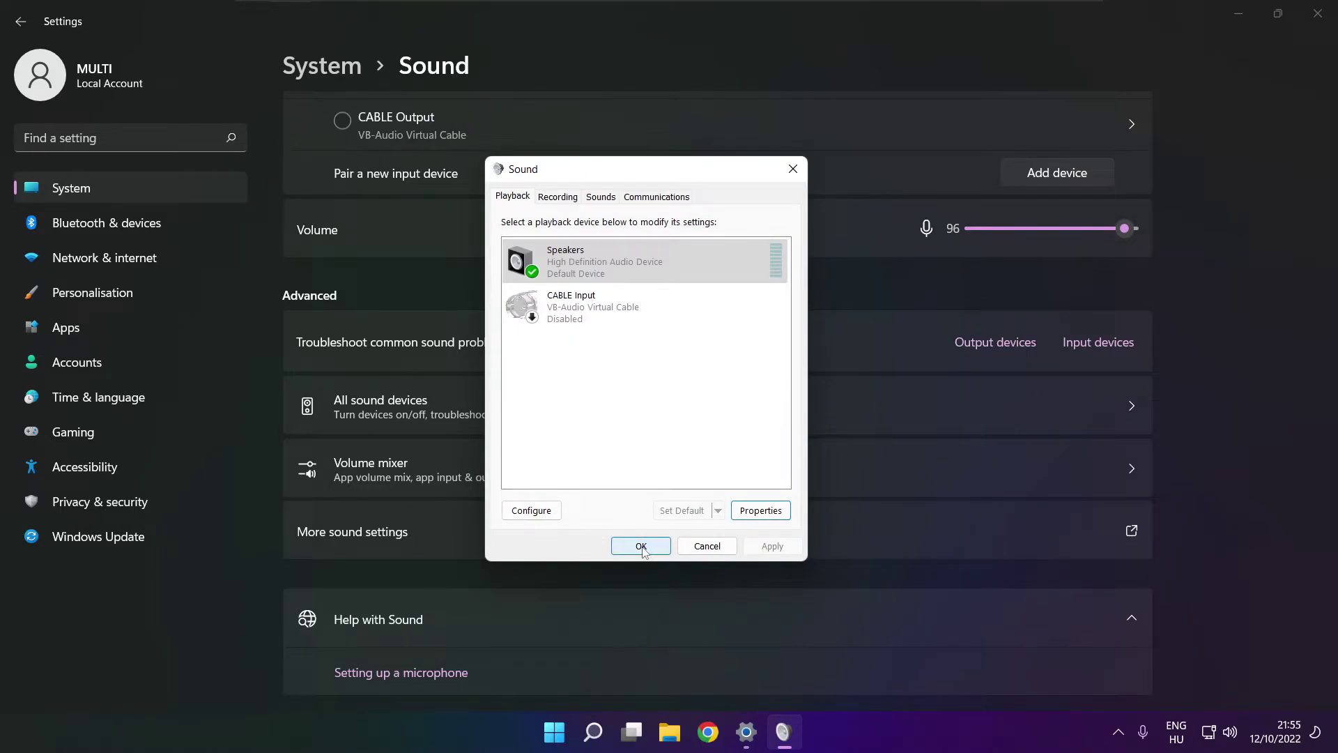
# - Confirm the Sound dialog with OK, close Settings, and bring up the Start power options to restart
pyautogui.click(641, 547)
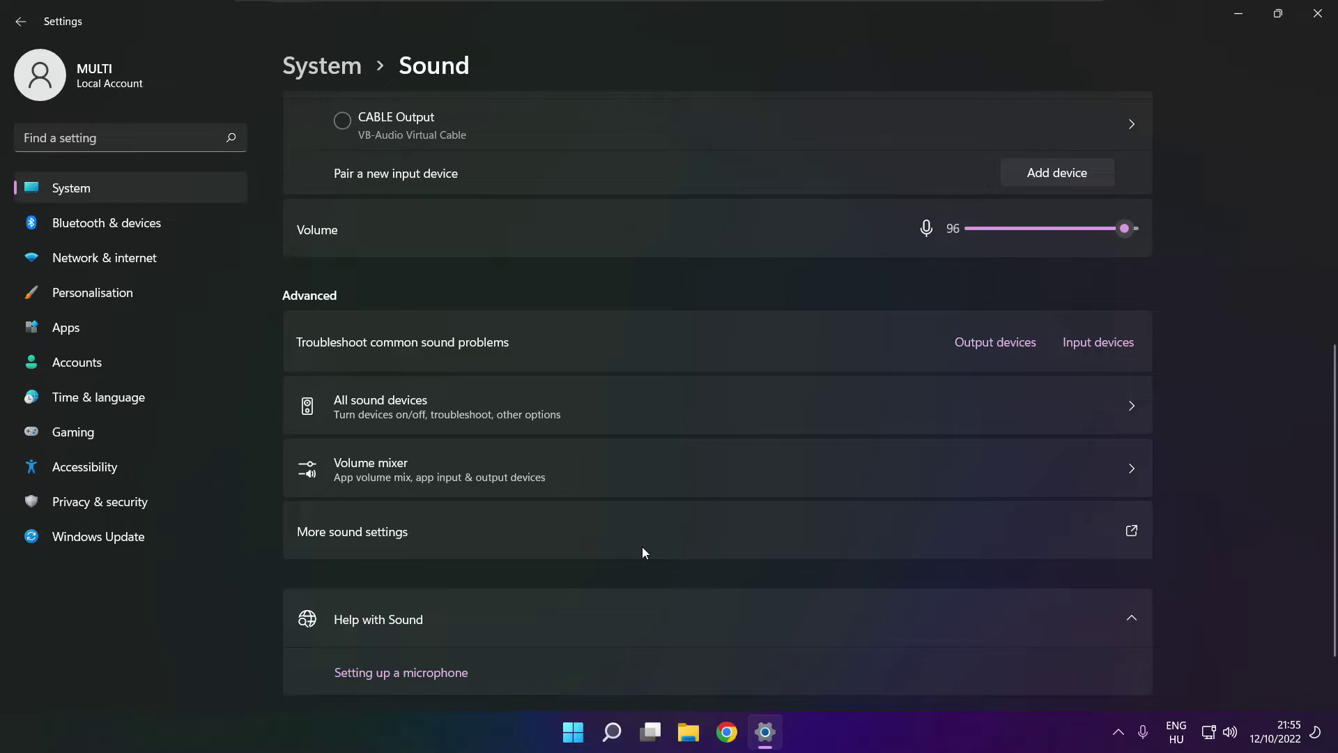
pyautogui.click(1312, 32)
pyautogui.click(592, 732)
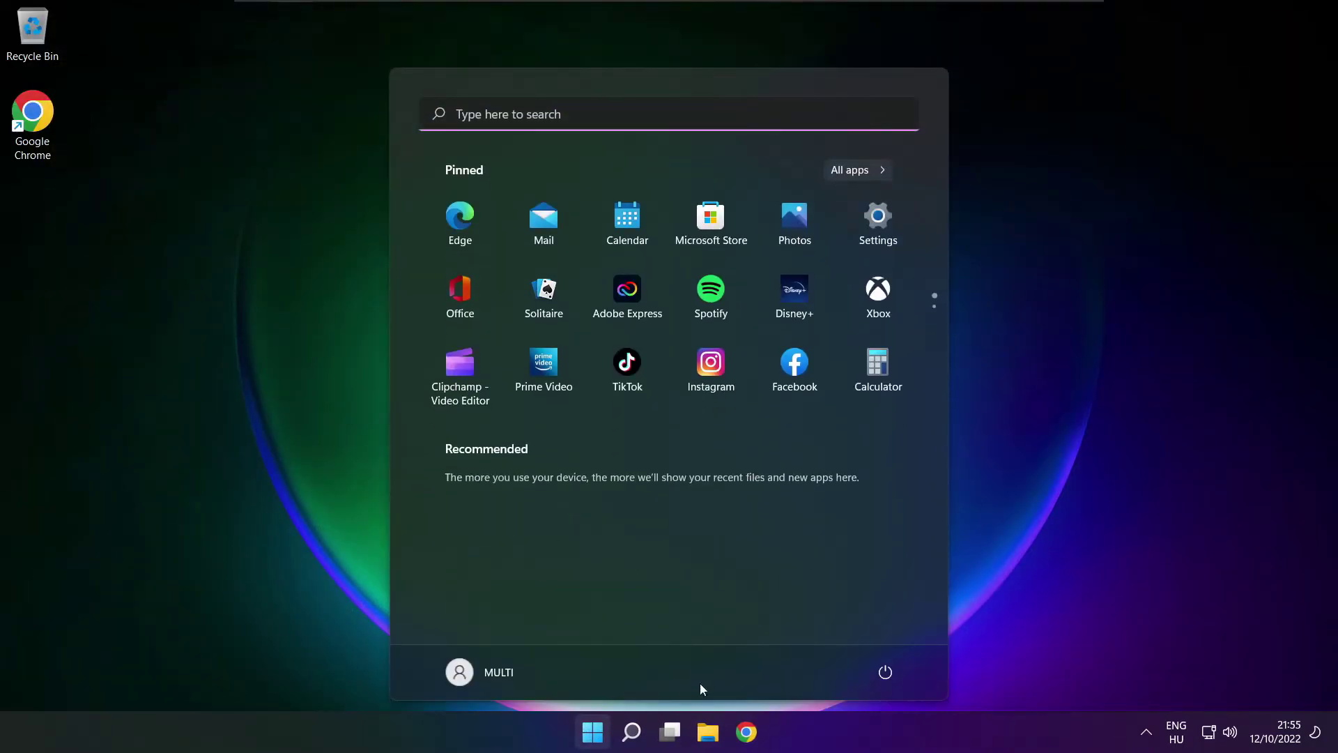
pyautogui.click(885, 671)
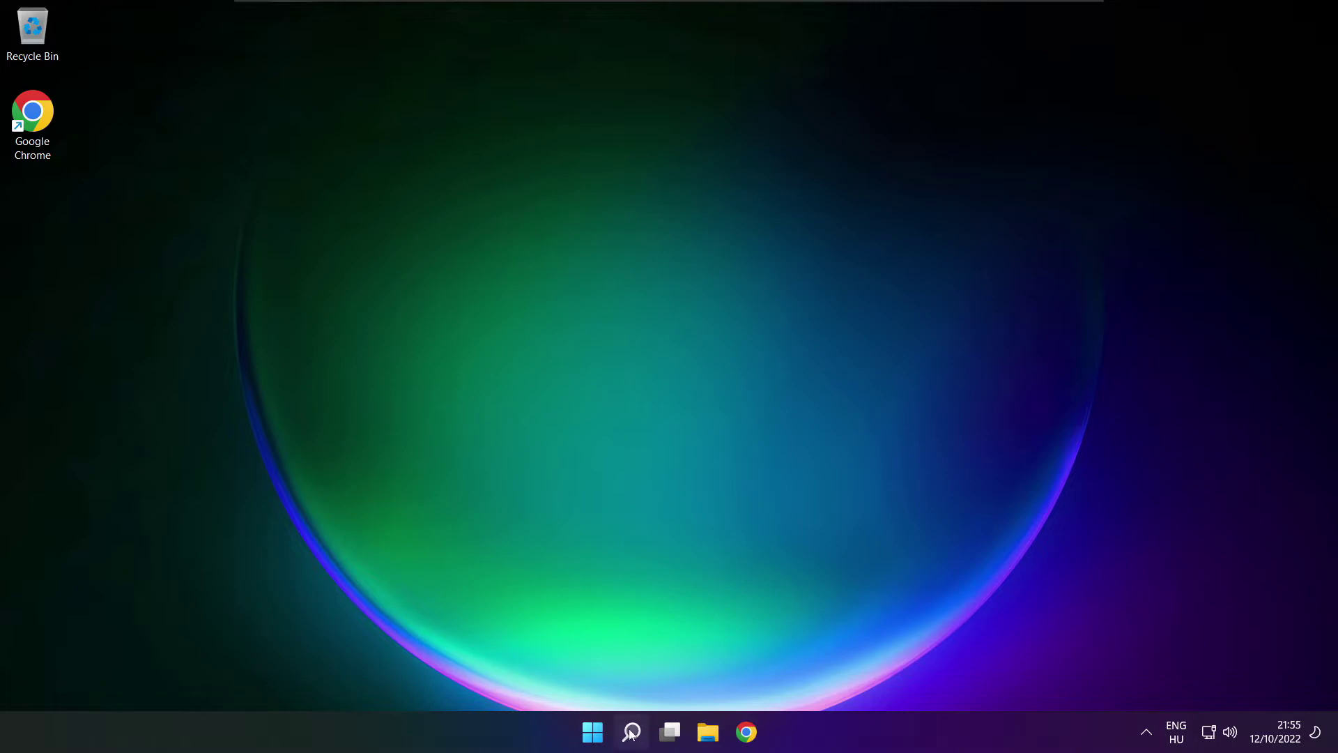
# - Search 'device manager', launch Device Manager from the results, and move its window to screen centre
pyautogui.click(631, 731)
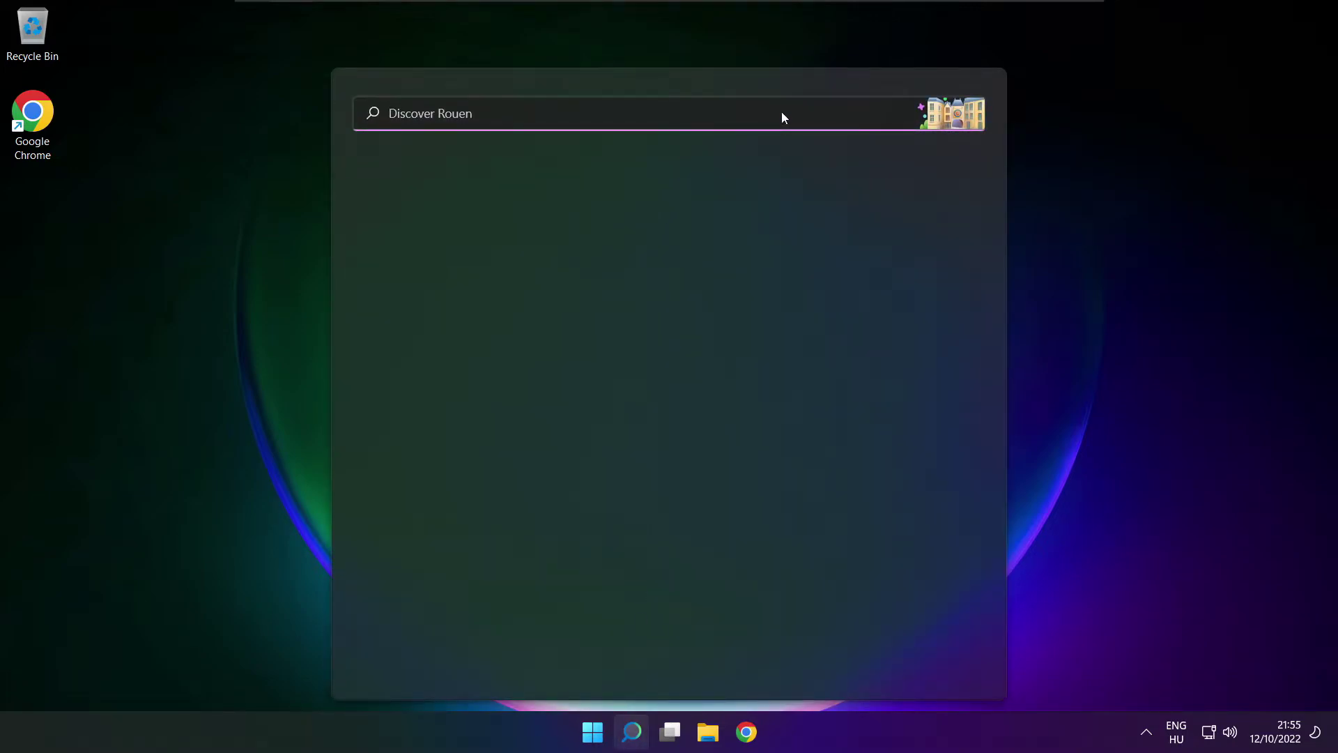
pyautogui.write('dev')
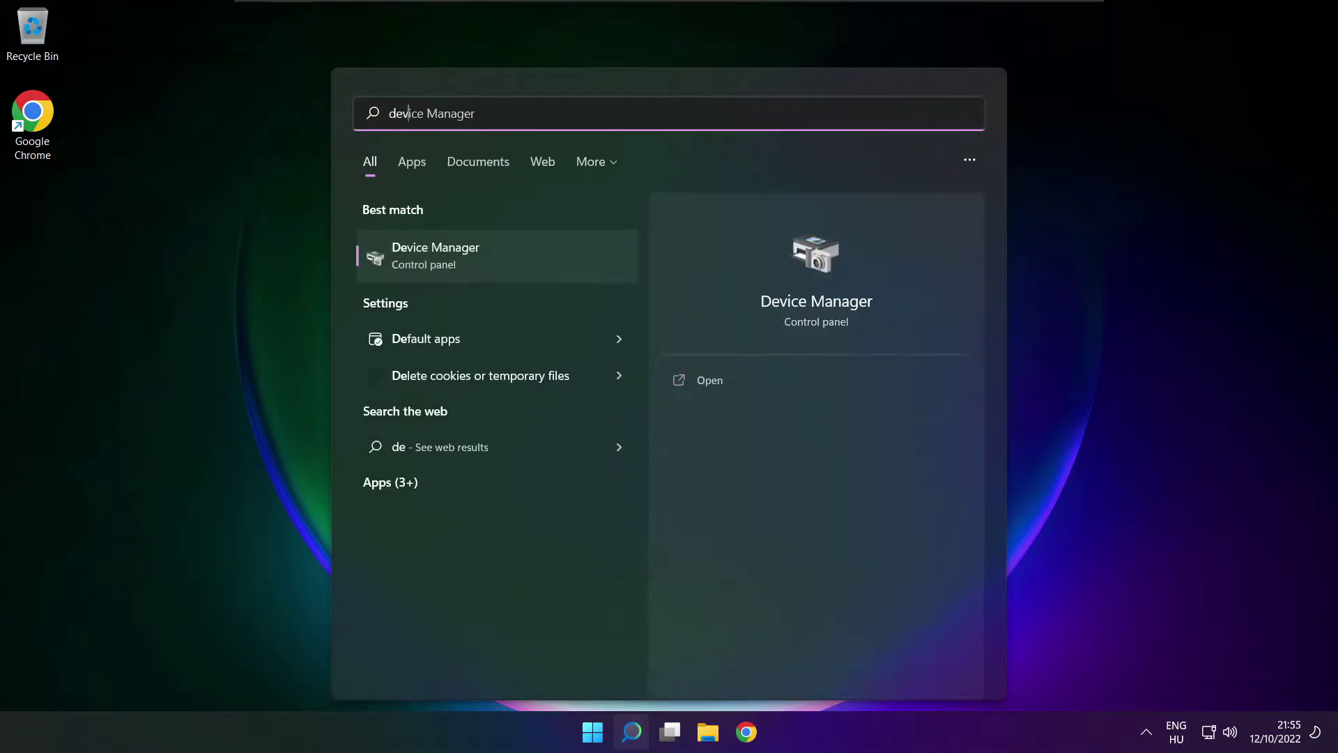
pyautogui.write('ice manager')
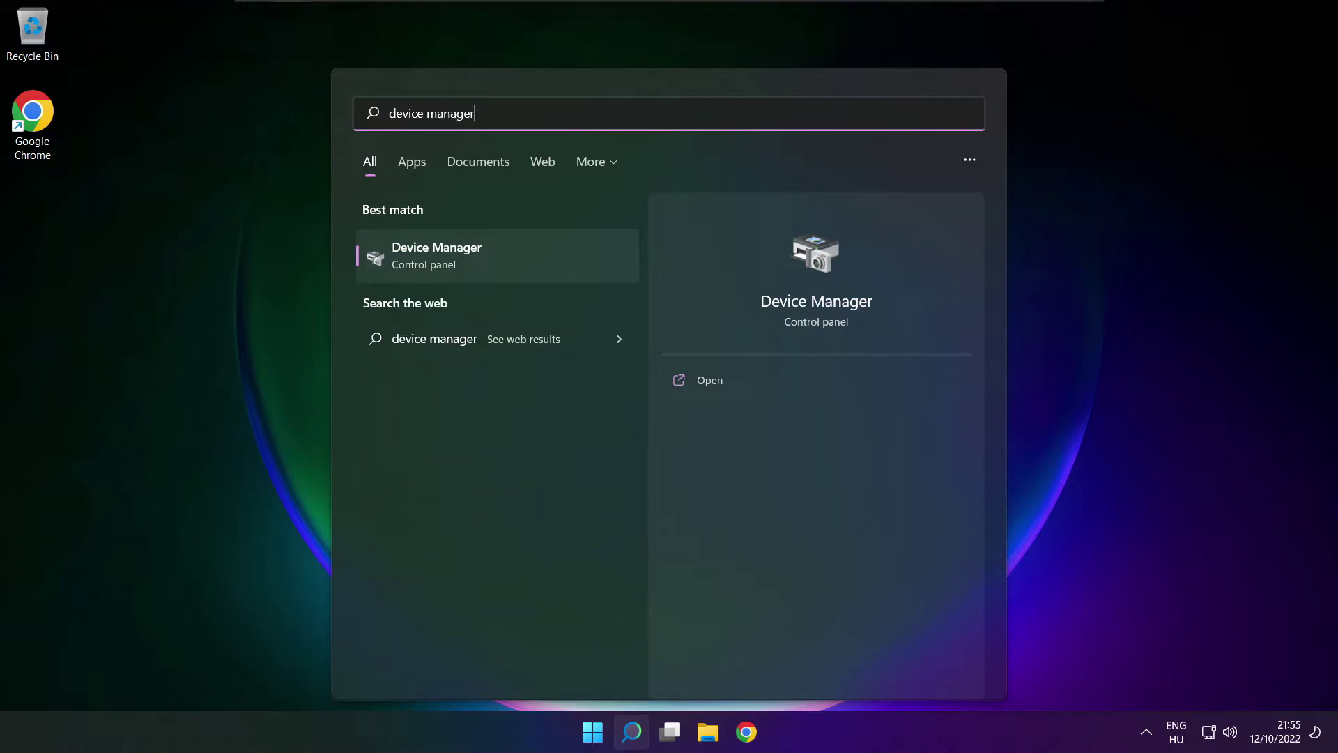
pyautogui.click(516, 258)
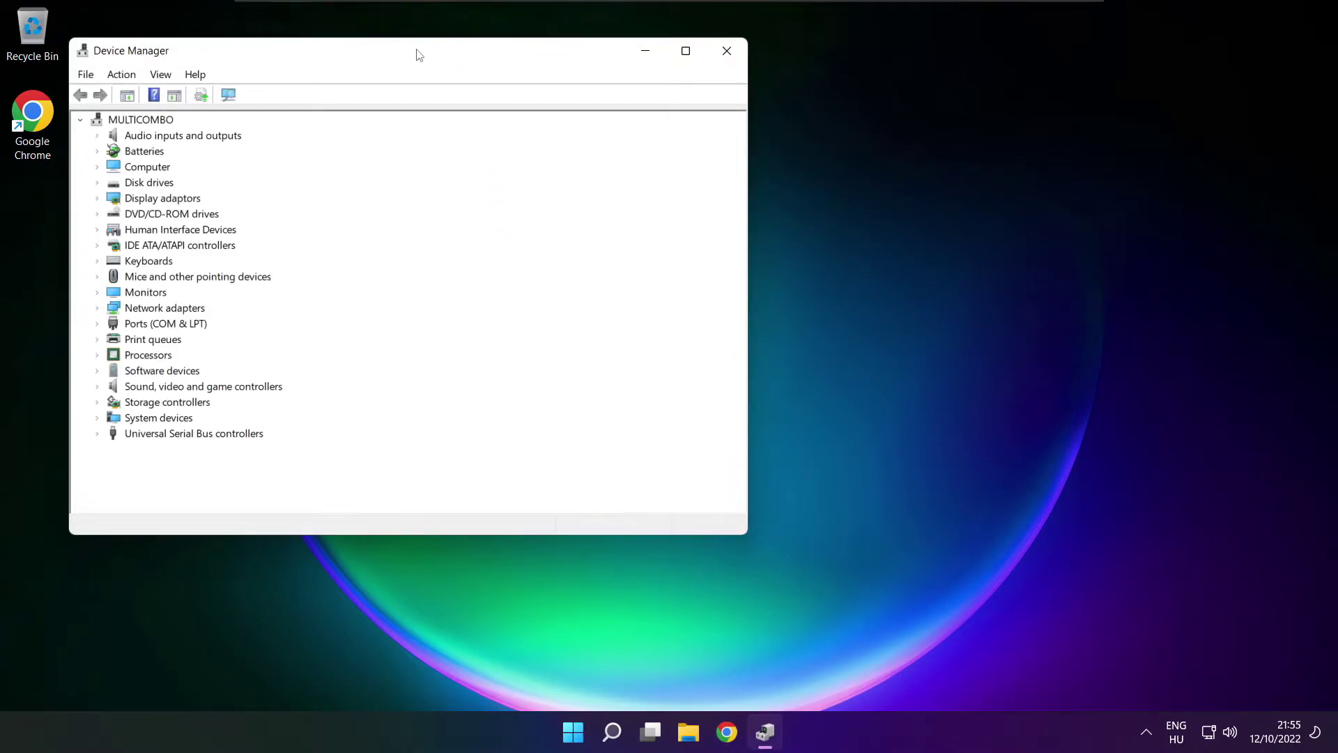
pyautogui.moveTo(415, 51); pyautogui.dragTo(701, 125)
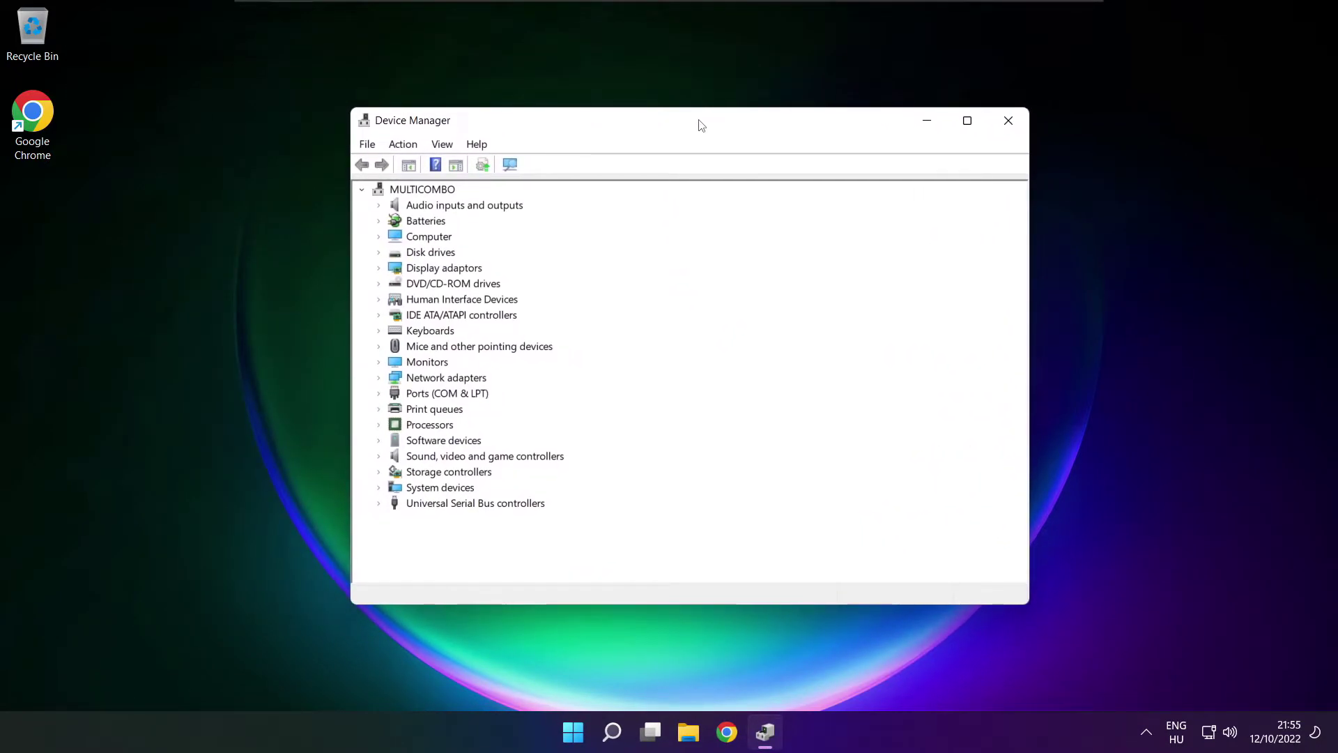
# - Expand Sound, video and game controllers and start a driver update for High Definition Audio Device
pyautogui.click(389, 459)
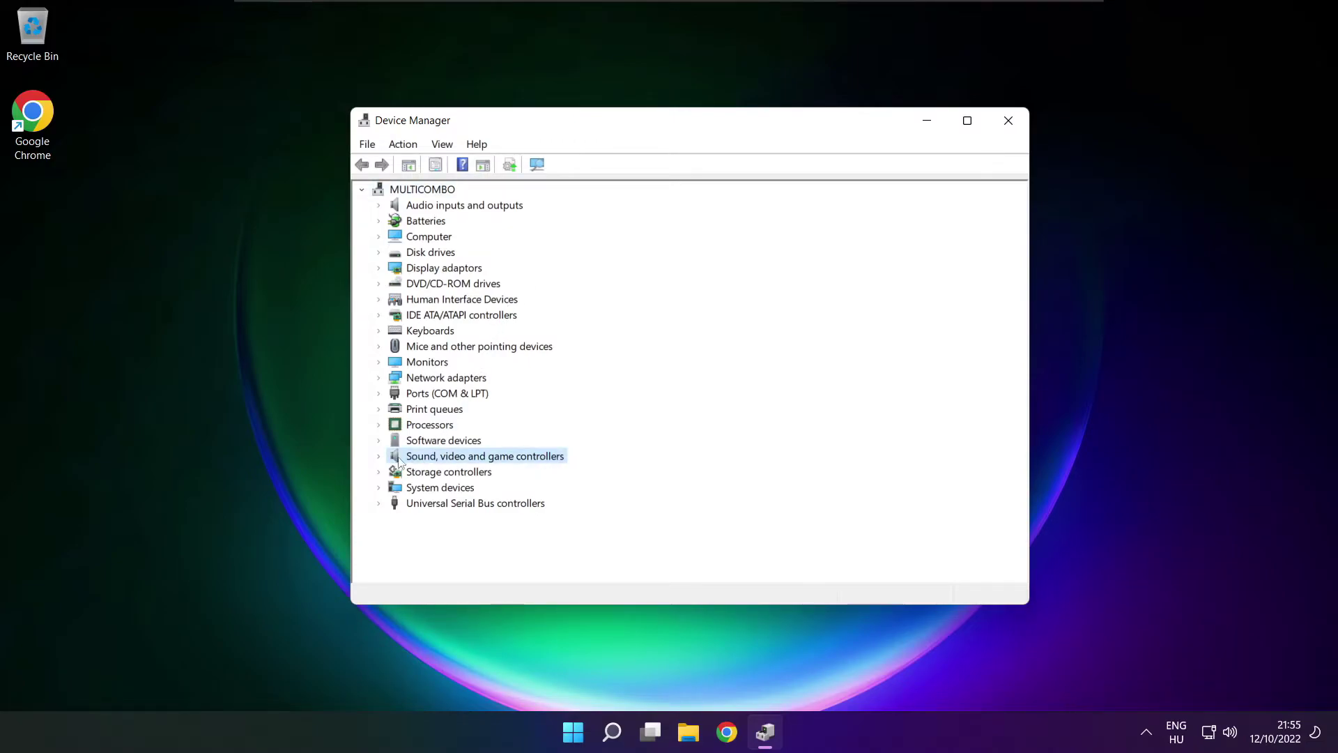
pyautogui.click(383, 457)
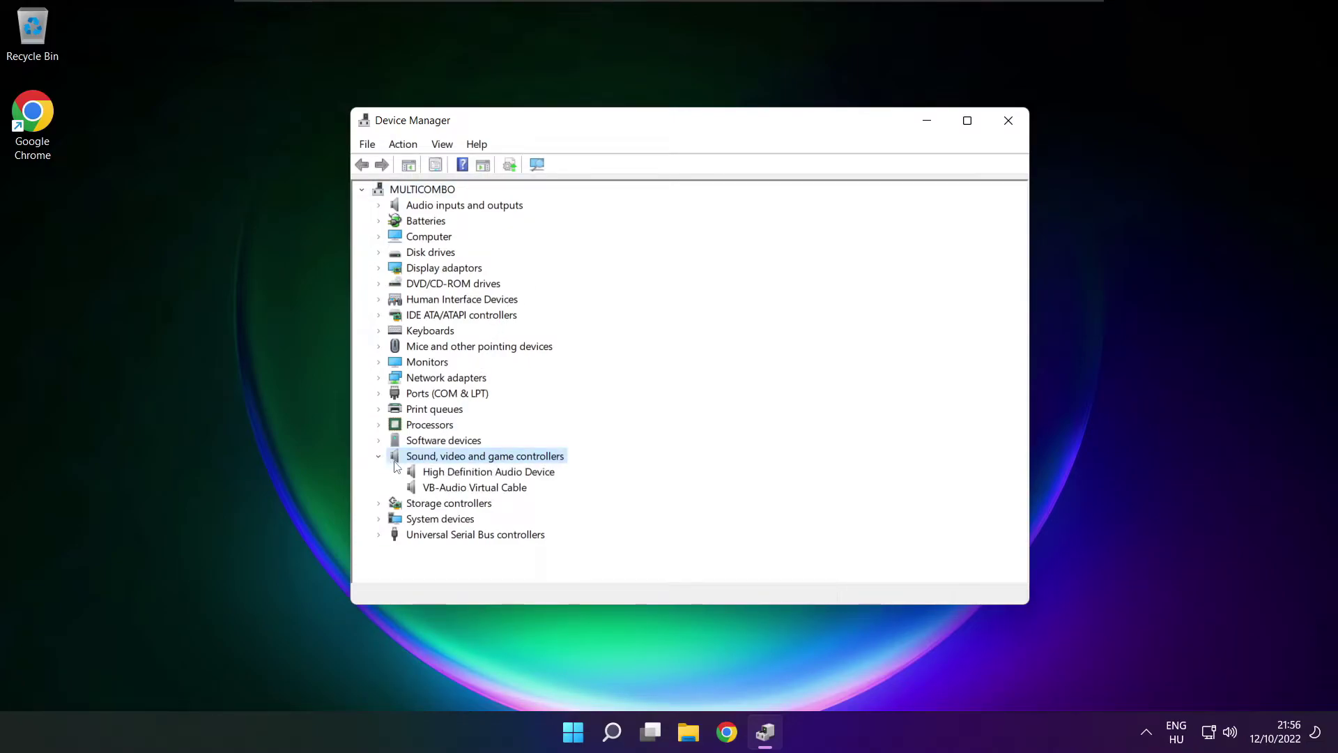
pyautogui.click(438, 473)
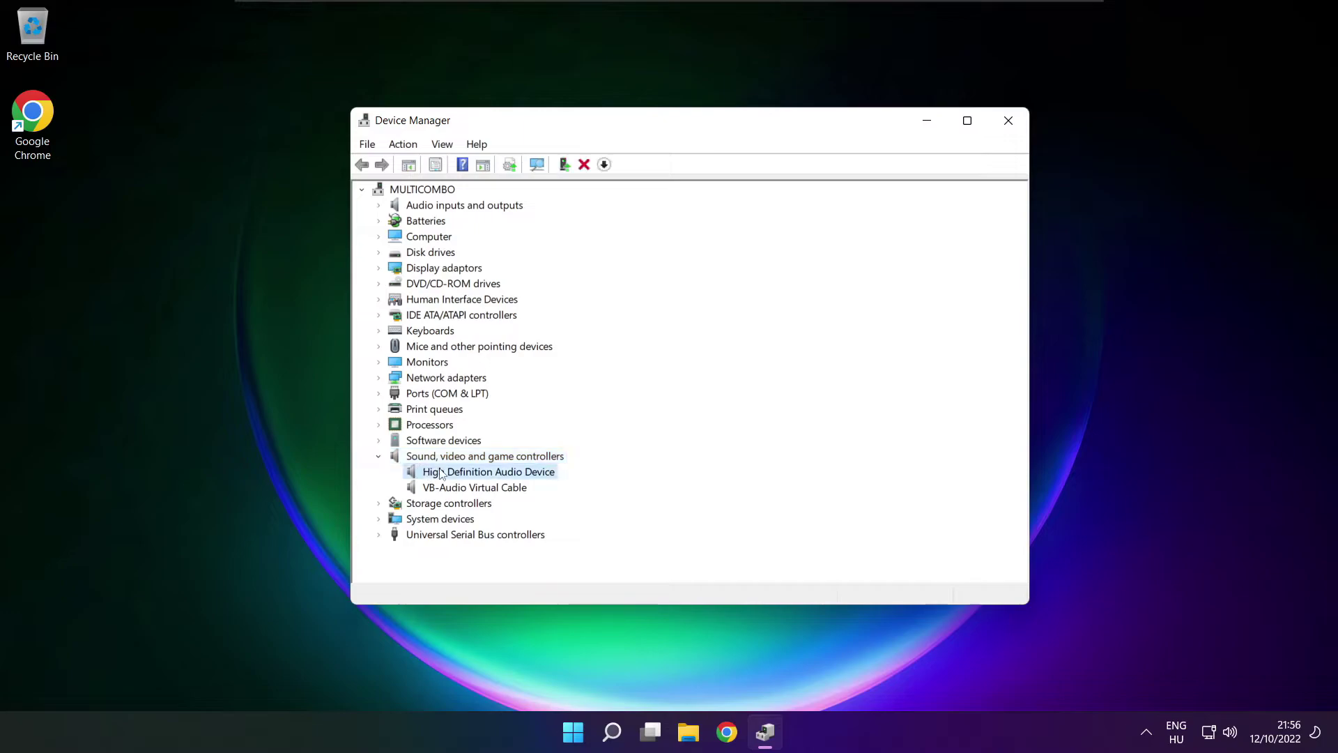
pyautogui.rightClick(478, 476)
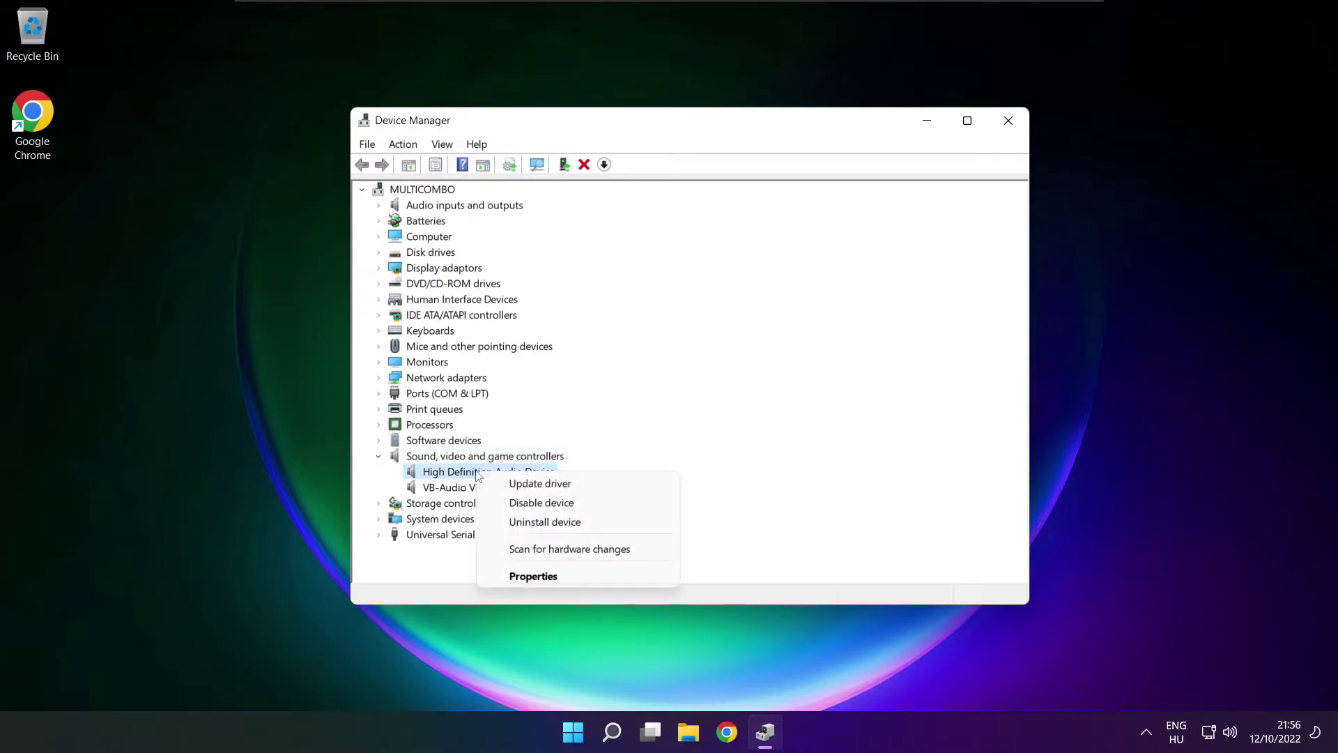
pyautogui.click(605, 488)
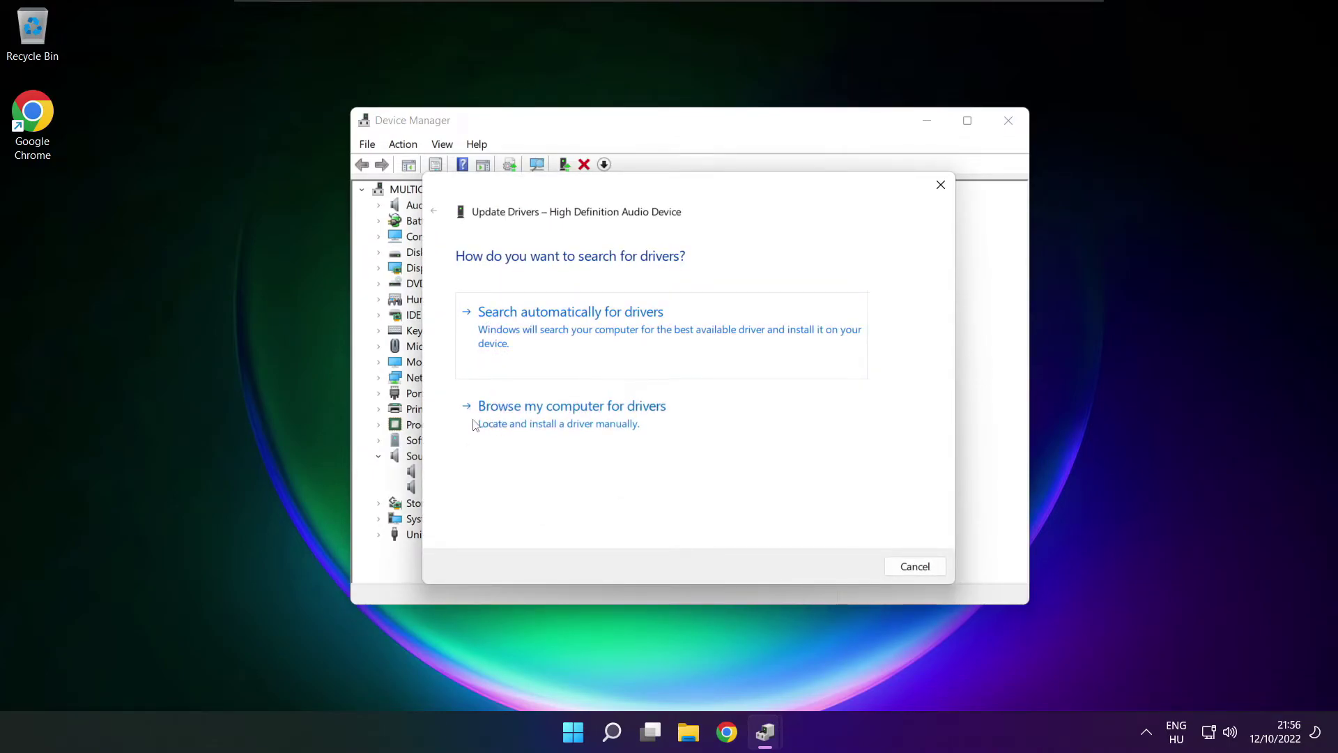
# - Reinstall the High Definition Audio Device driver from the computer's list, accepting the compatibility warning
pyautogui.click(603, 423)
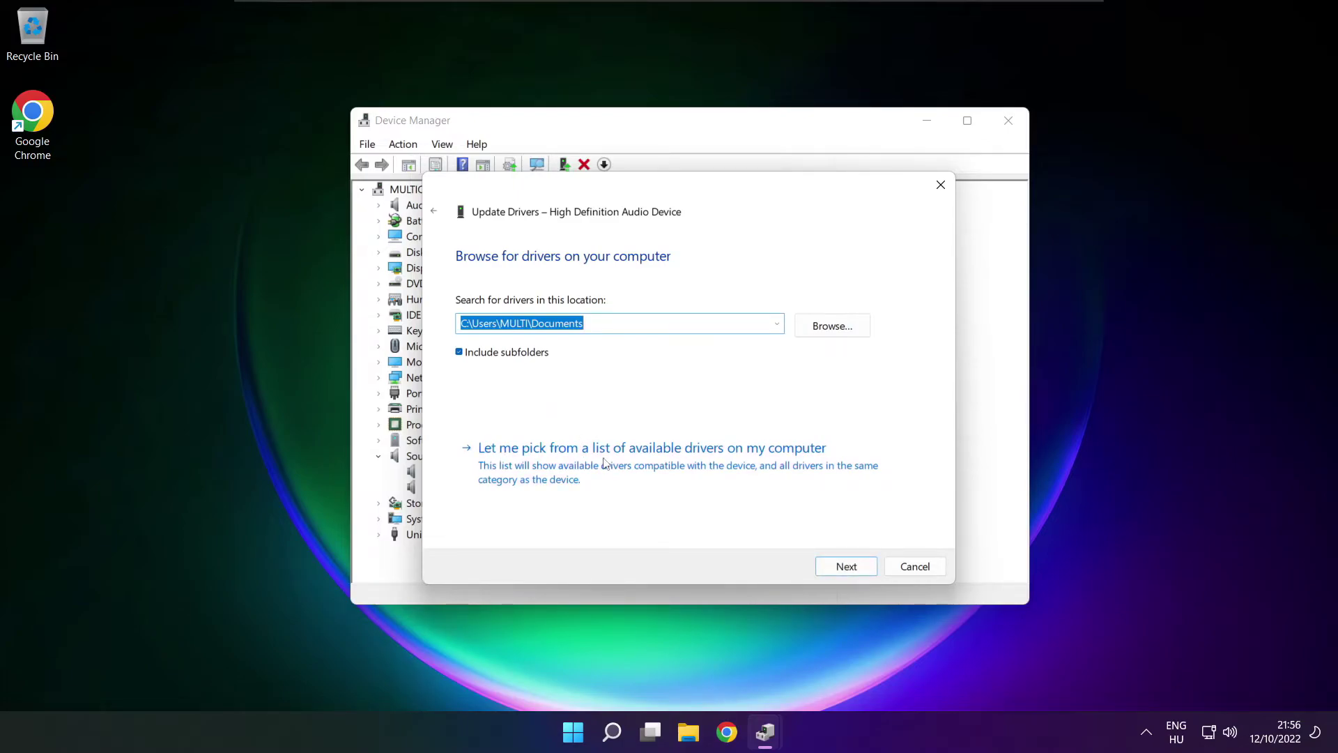
pyautogui.click(657, 474)
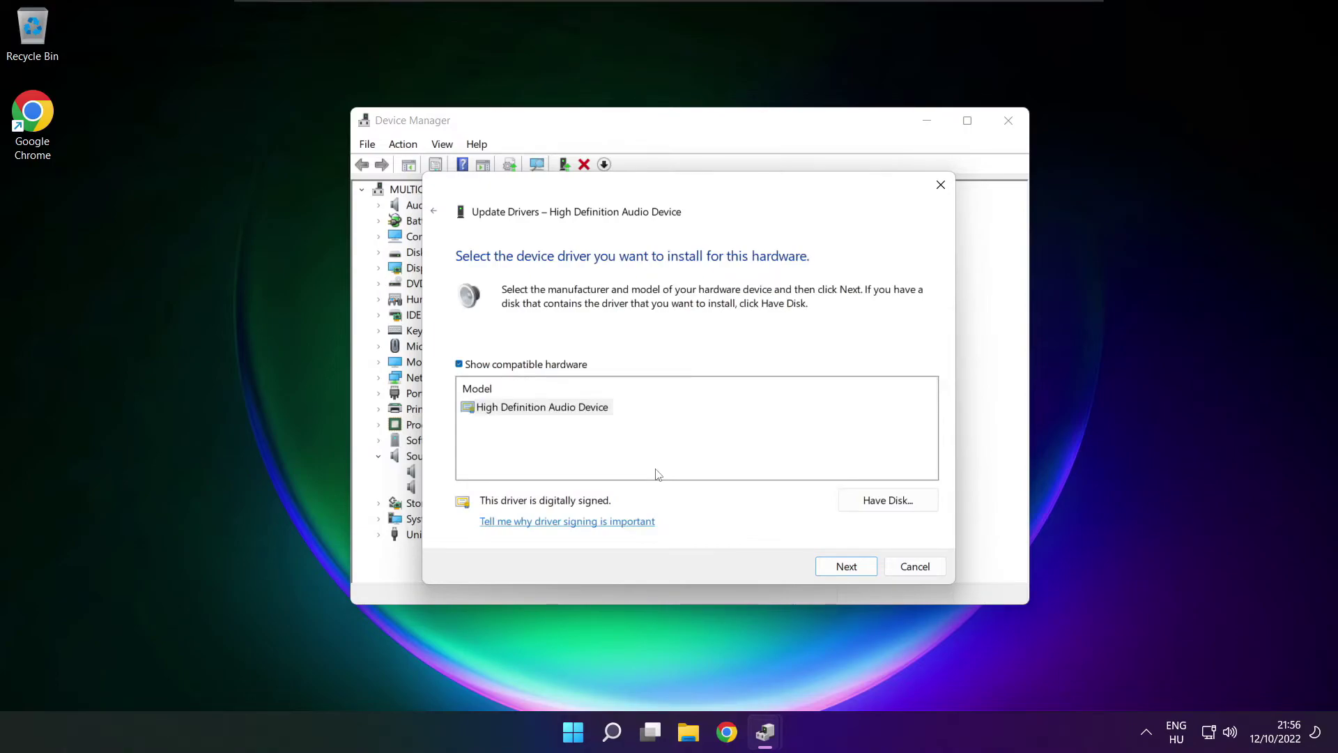
pyautogui.click(523, 411)
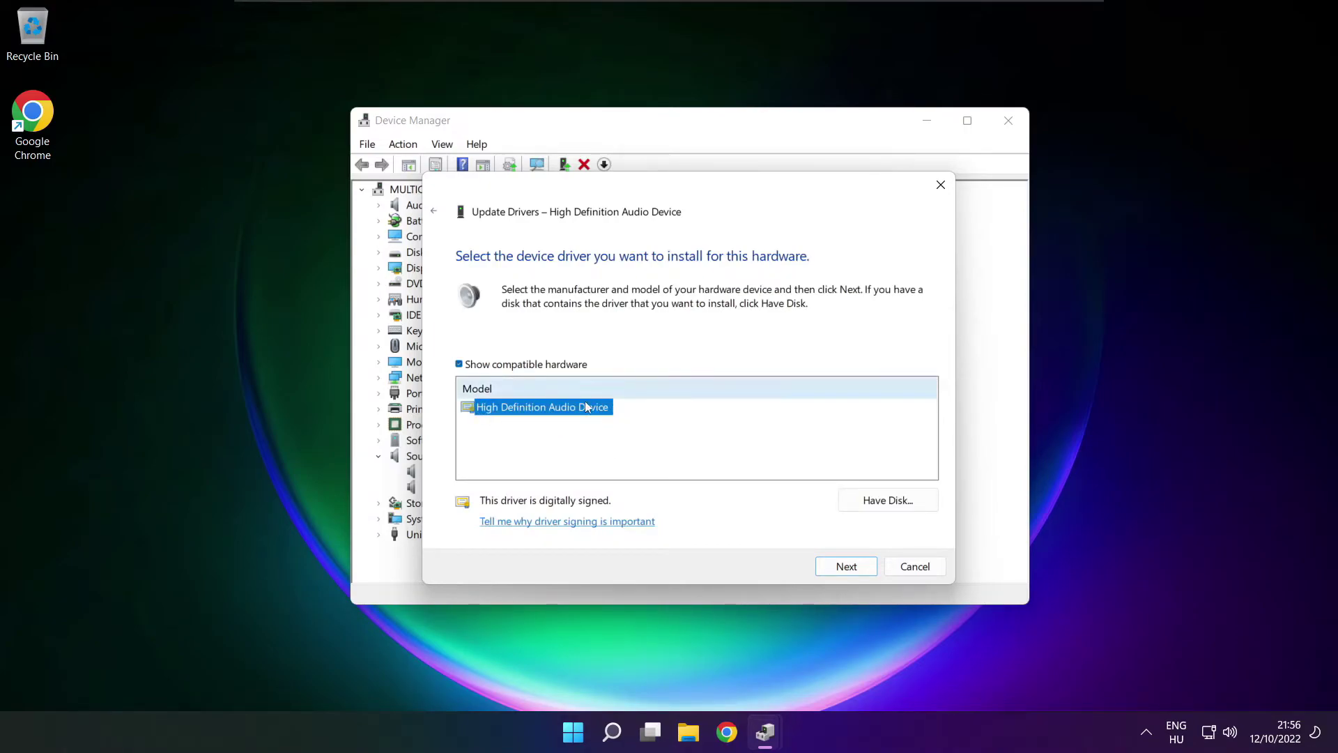
pyautogui.click(848, 568)
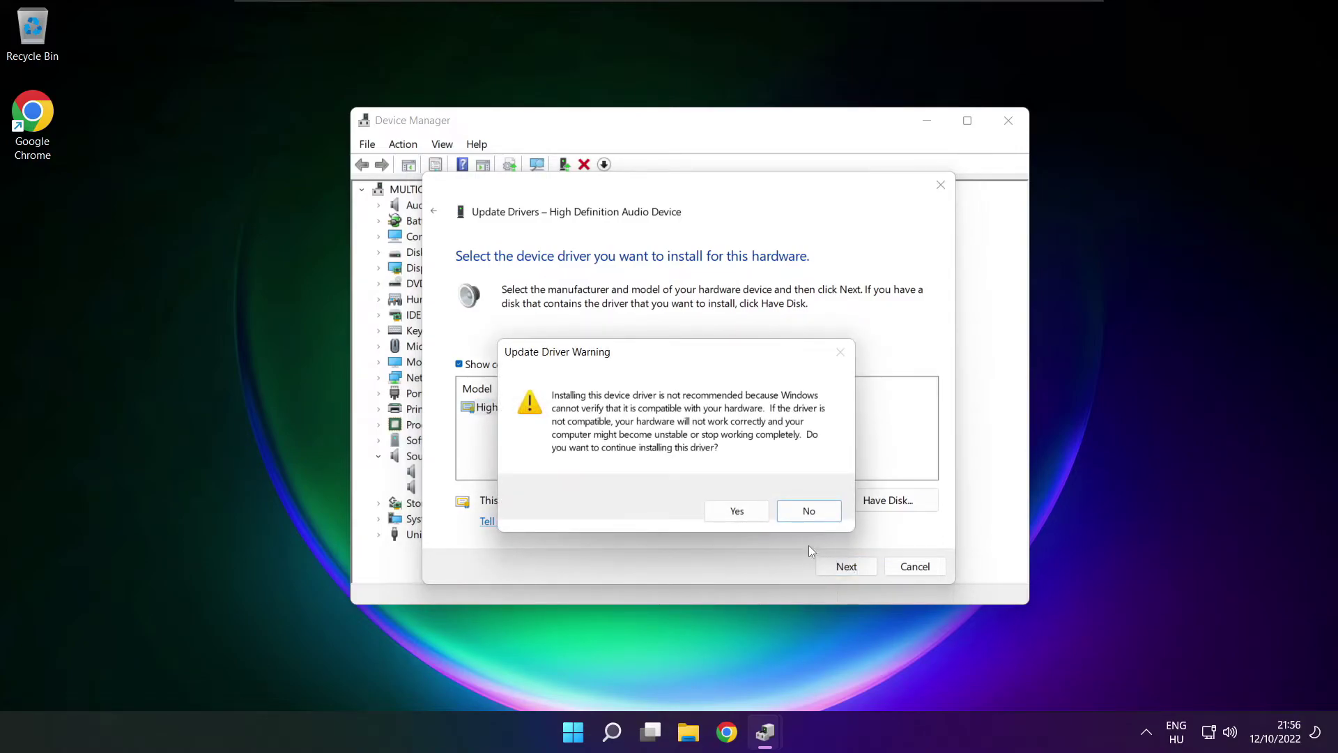
pyautogui.click(738, 511)
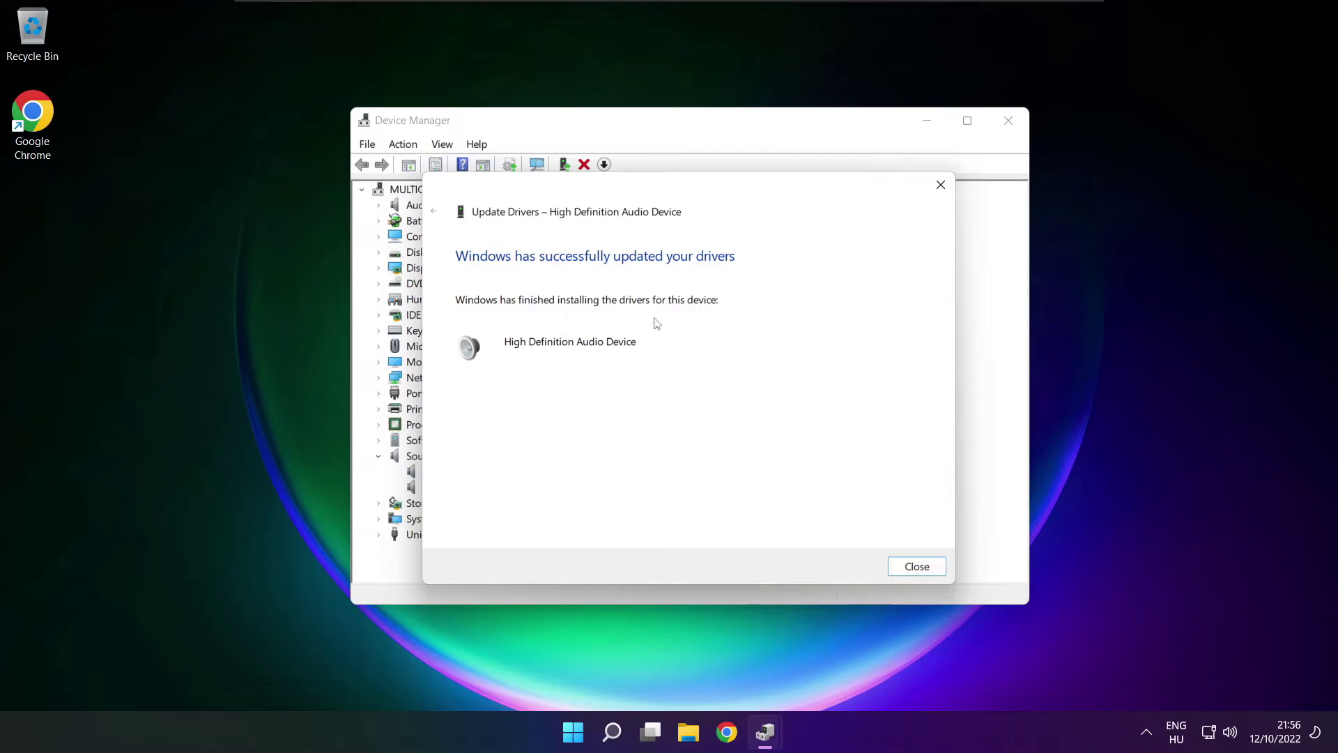
pyautogui.click(924, 567)
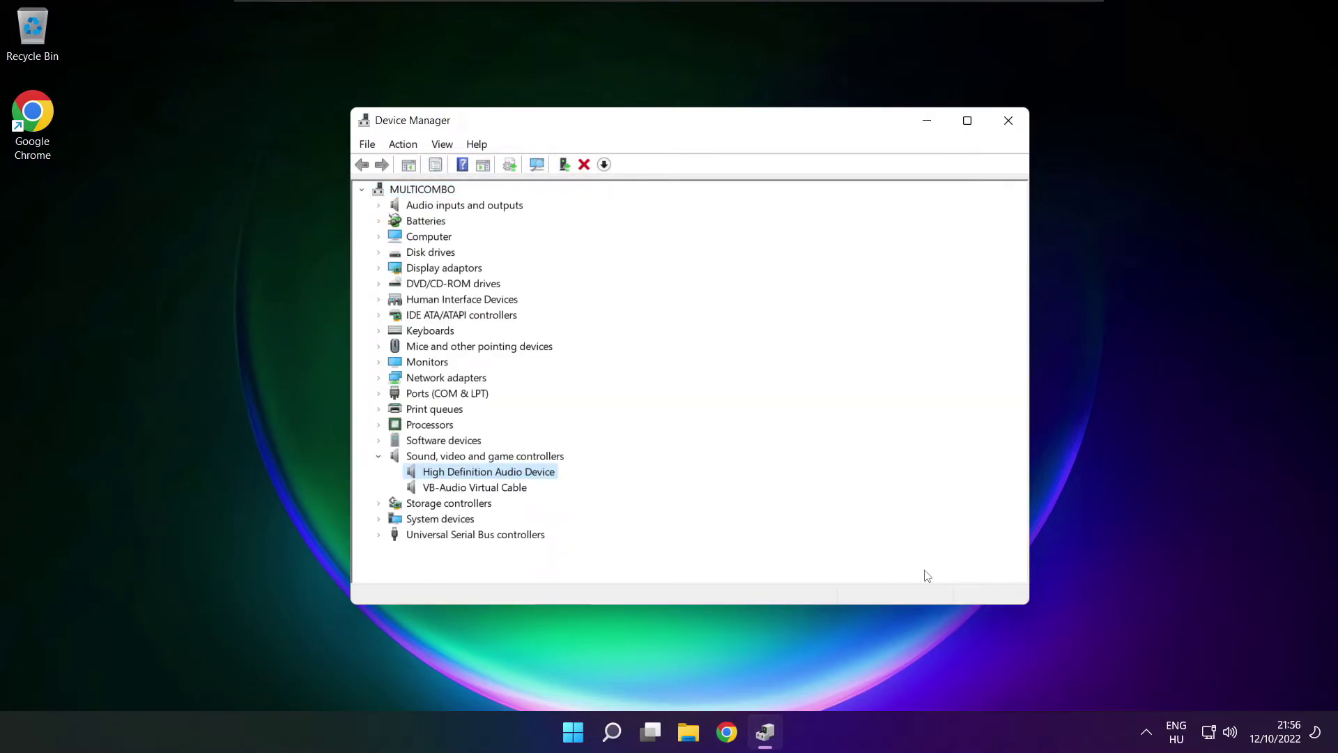
# - Close Device Manager and bring up the Start menu's power options to restart
pyautogui.click(1009, 122)
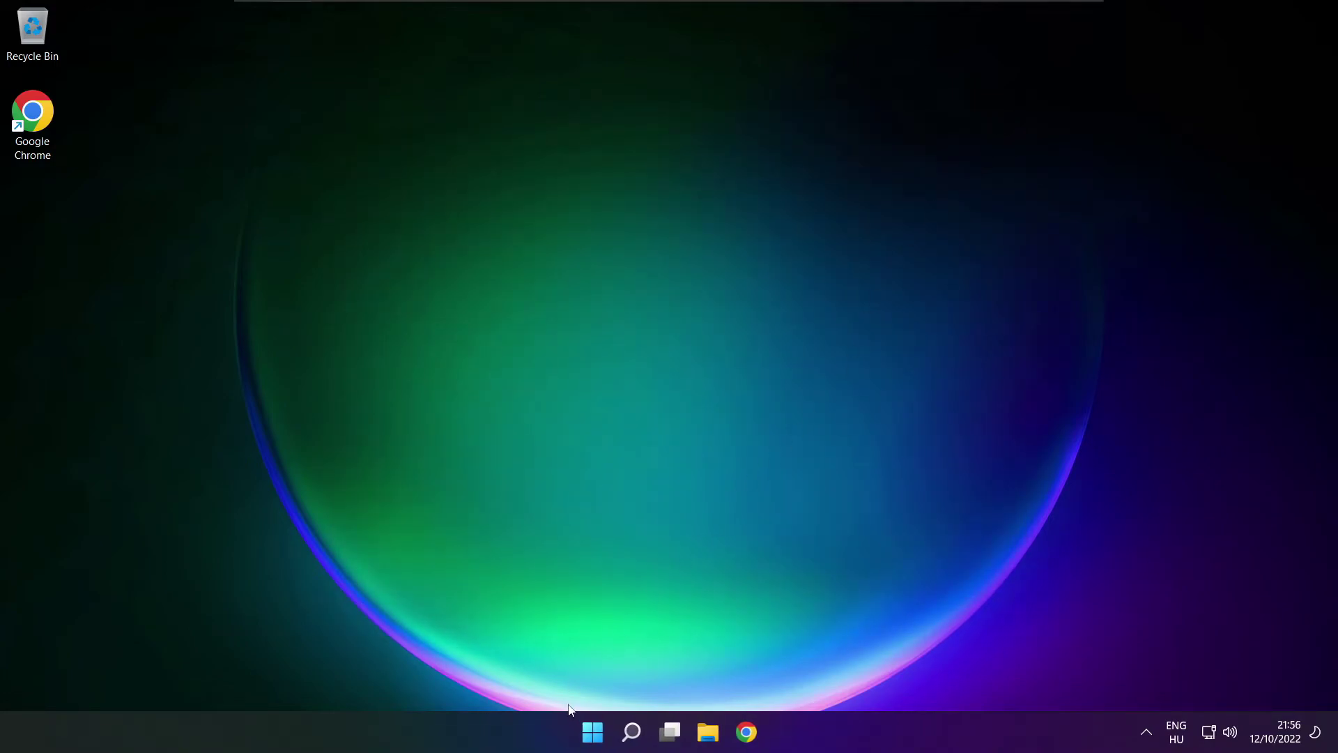
pyautogui.click(593, 731)
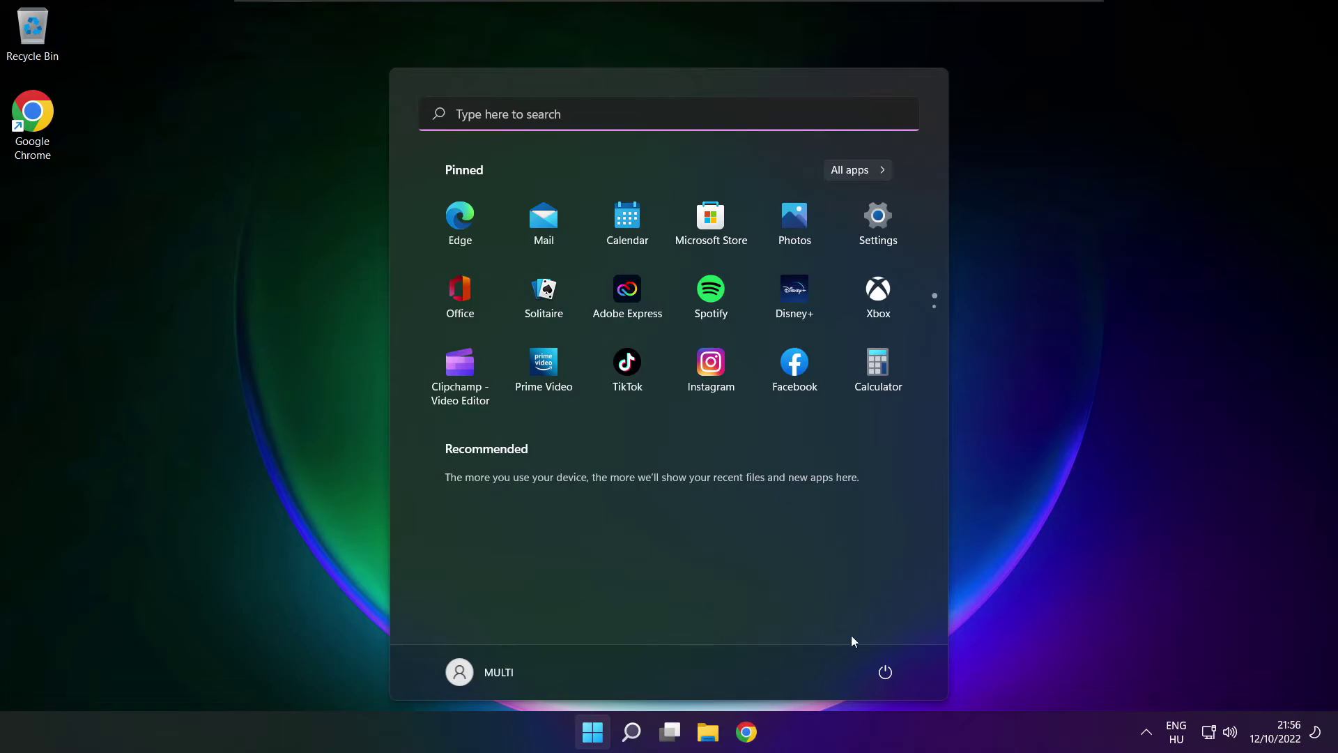
pyautogui.click(885, 672)
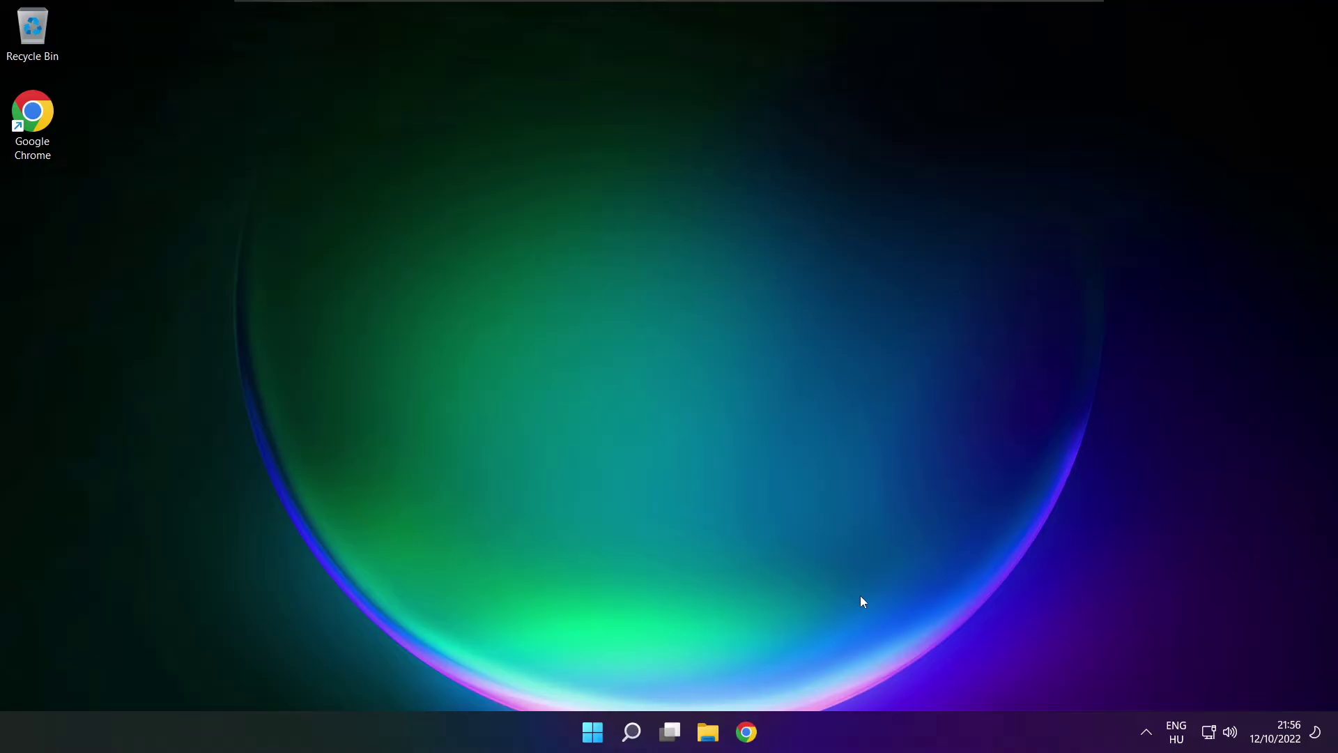
# - Open Sound settings from the taskbar speaker icon and scroll down to the Advanced section
pyautogui.rightClick(1230, 732)
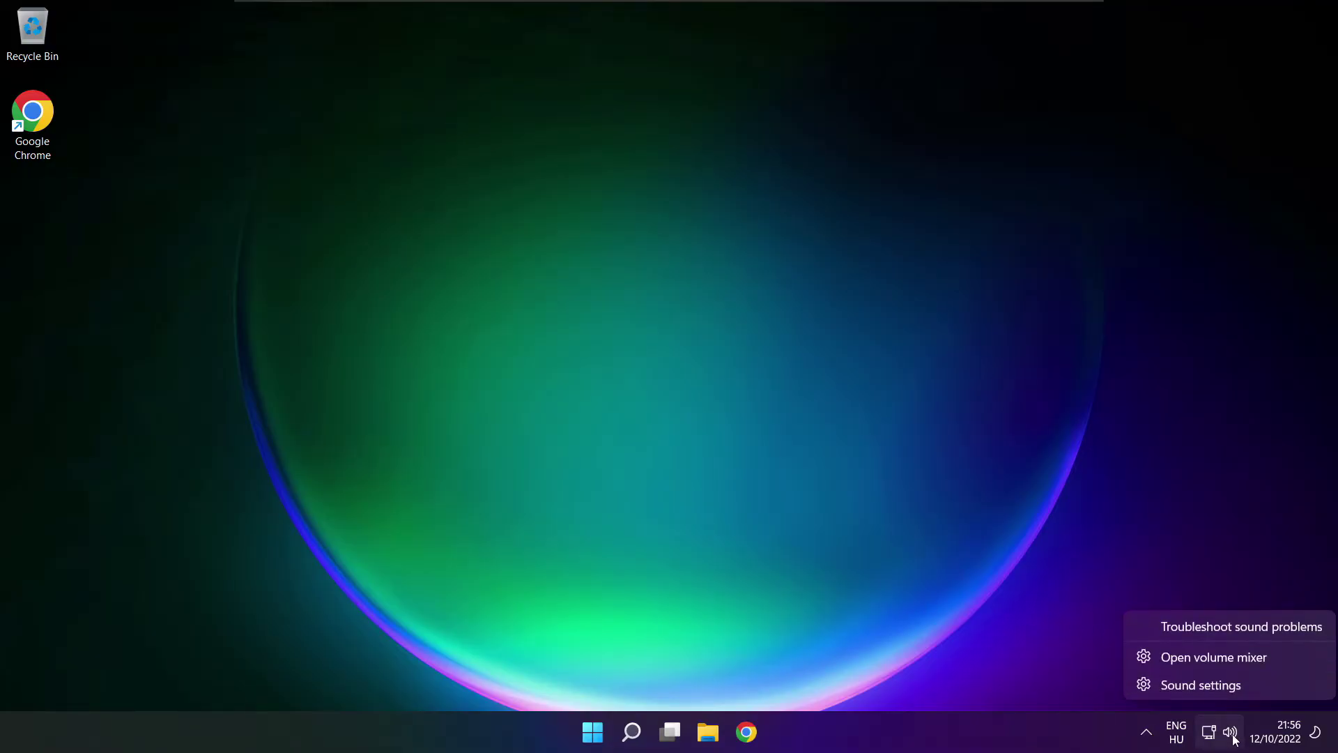
pyautogui.click(1250, 686)
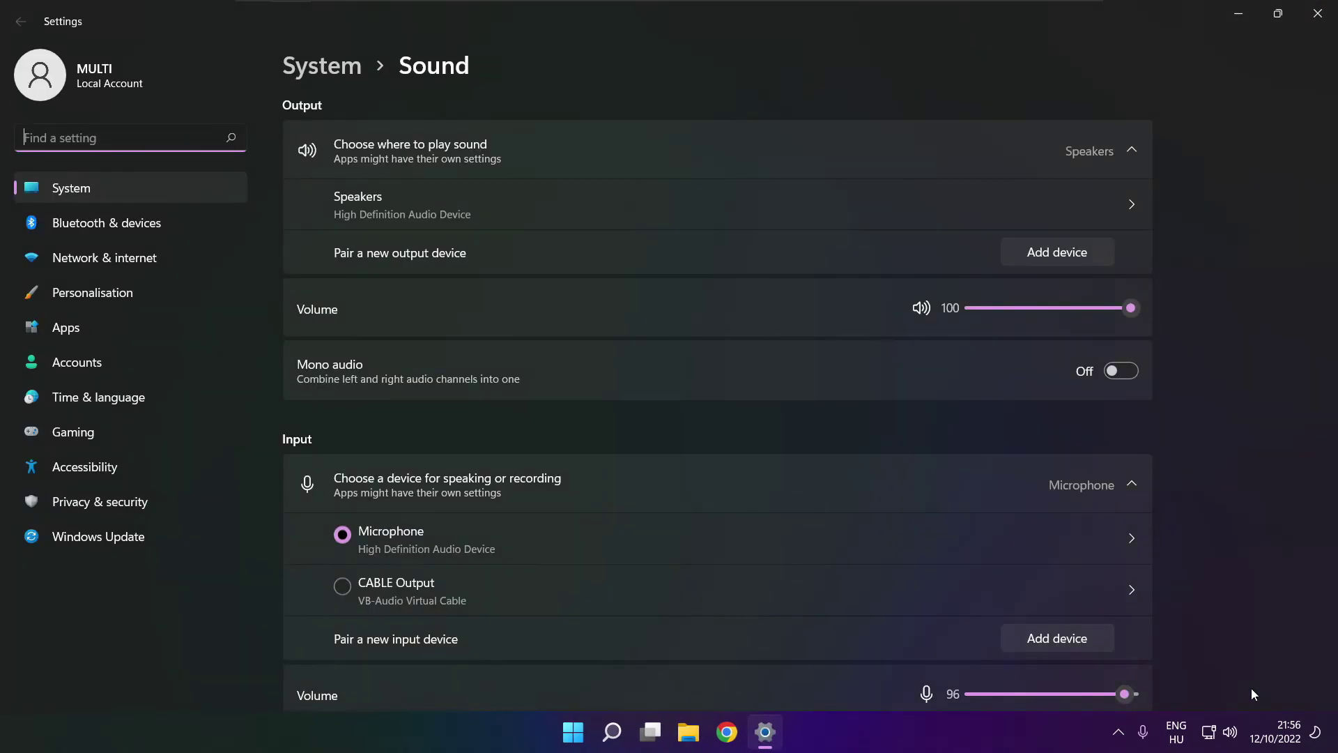
pyautogui.scroll(-6, 717, 395)
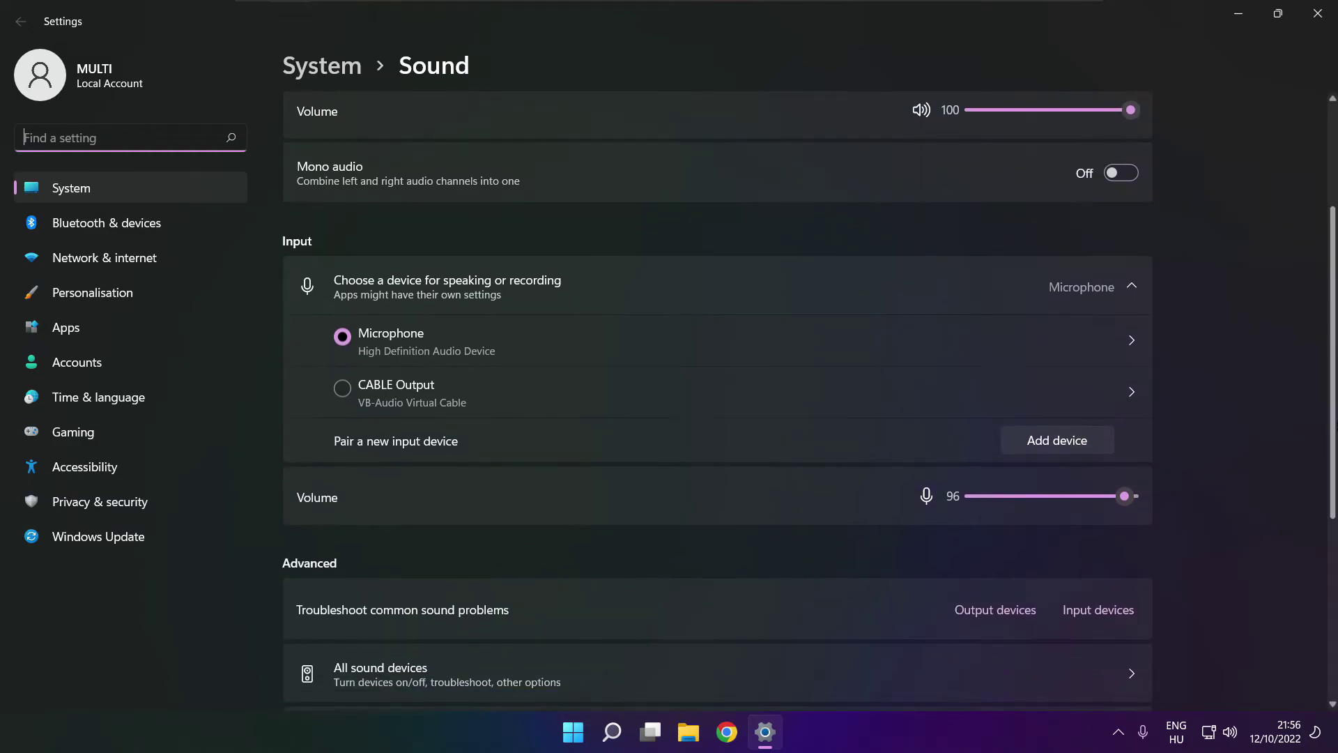
pyautogui.scroll(-1, 717, 396)
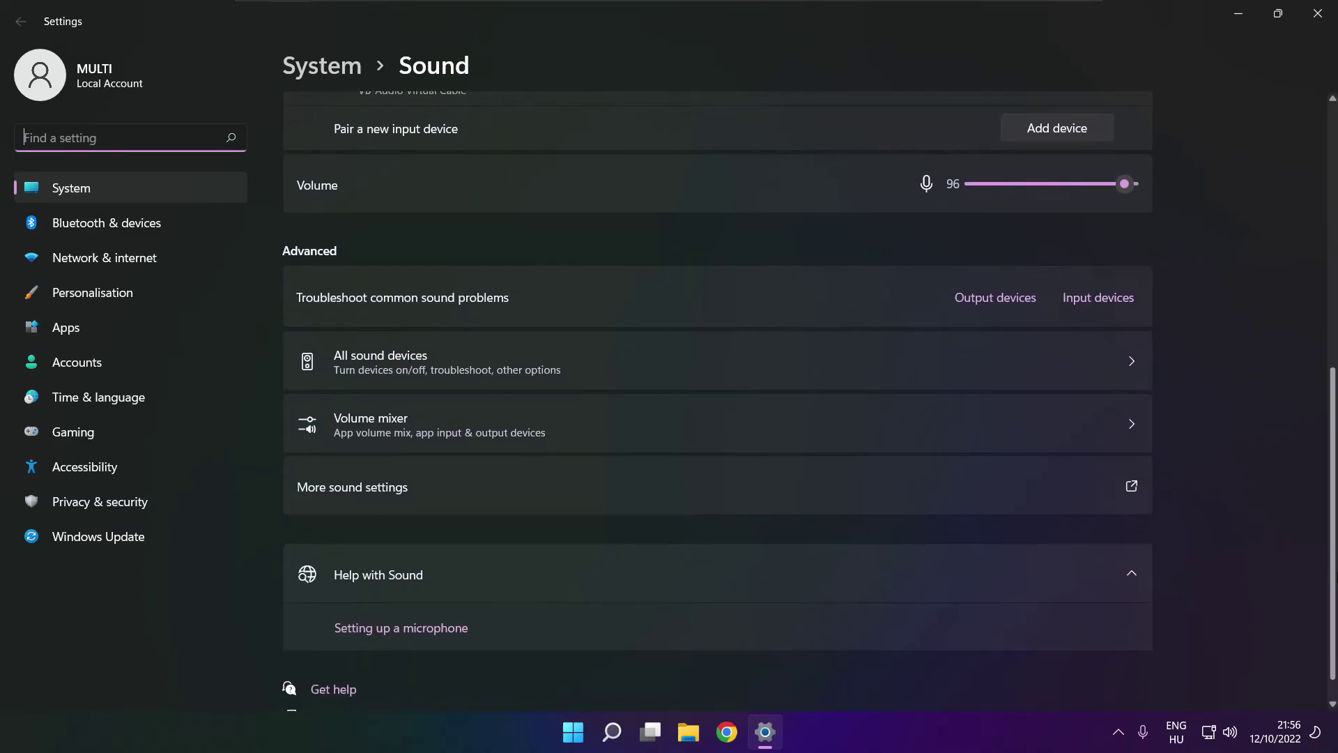
pyautogui.scroll(-1, 717, 396)
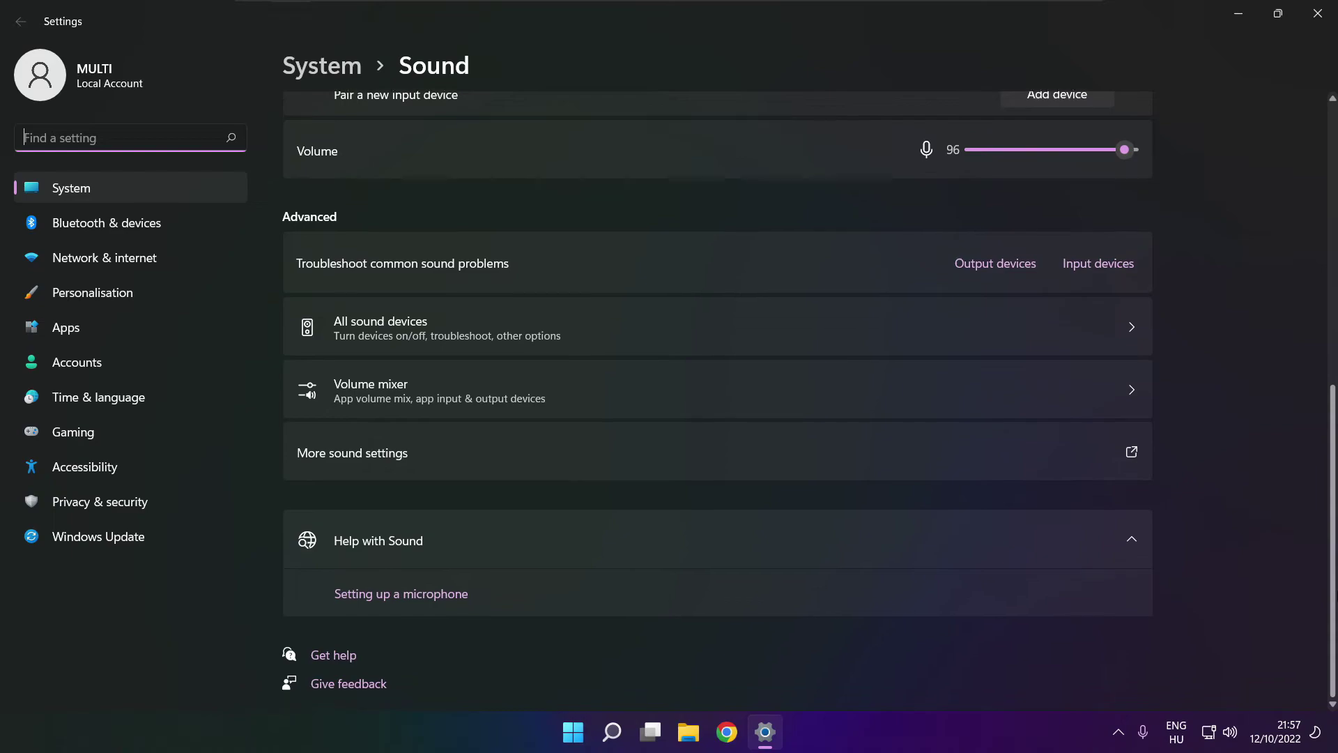
# - Launch the Output devices troubleshooter for common sound problems
pyautogui.click(1001, 270)
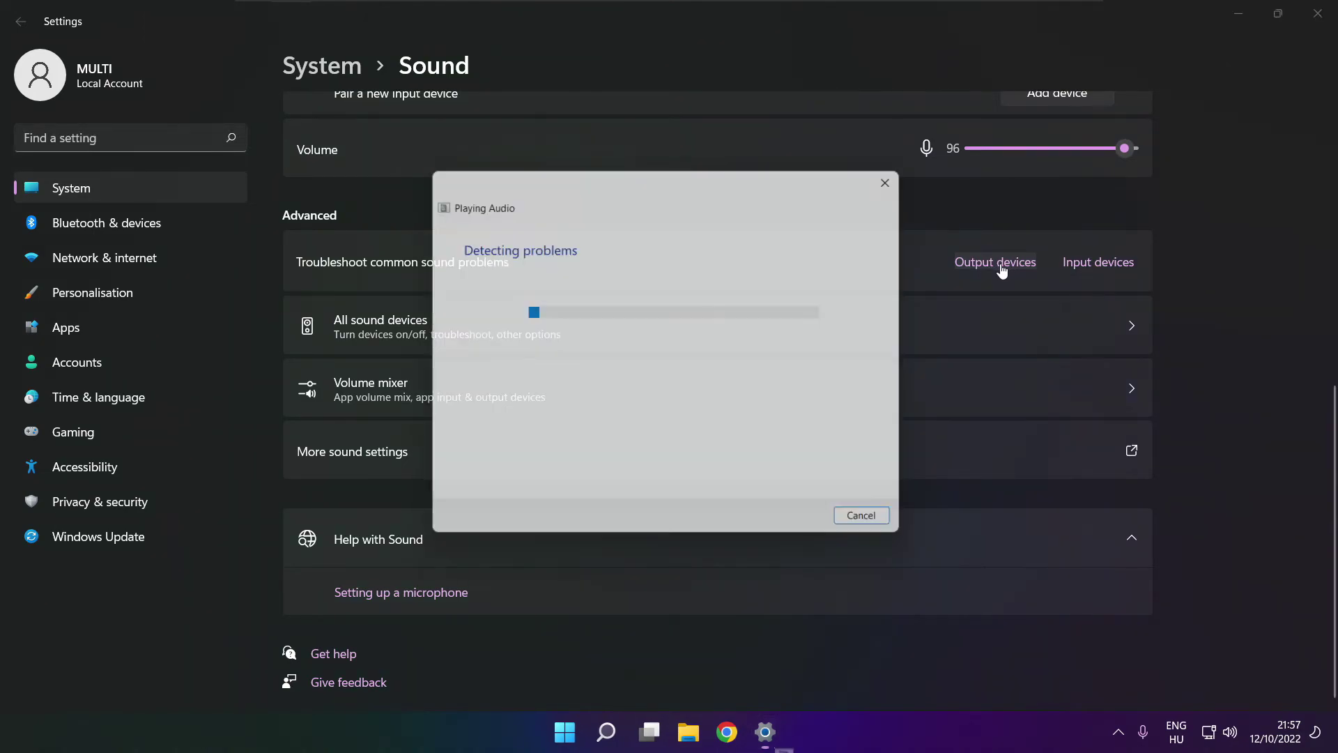